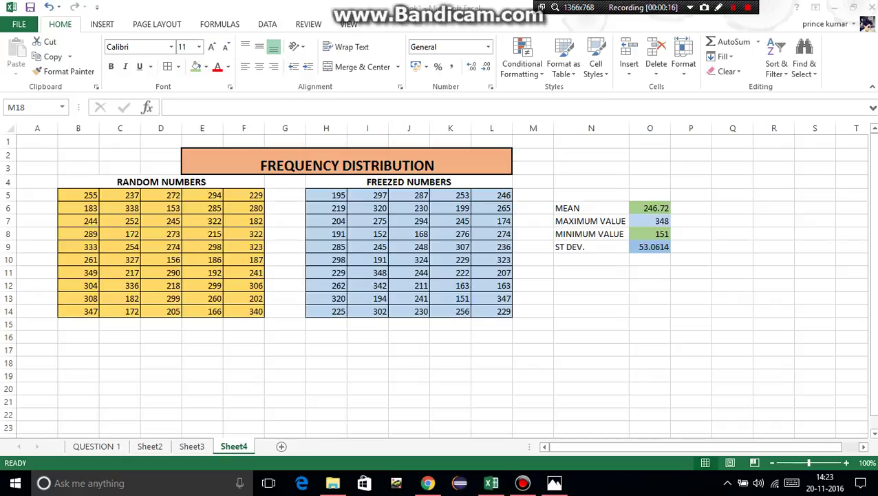
# - Enter the heading CLASS INTERVAL in B17 and fit column B to its width
pyautogui.click(533, 362)
pyautogui.doubleClick(78, 350)
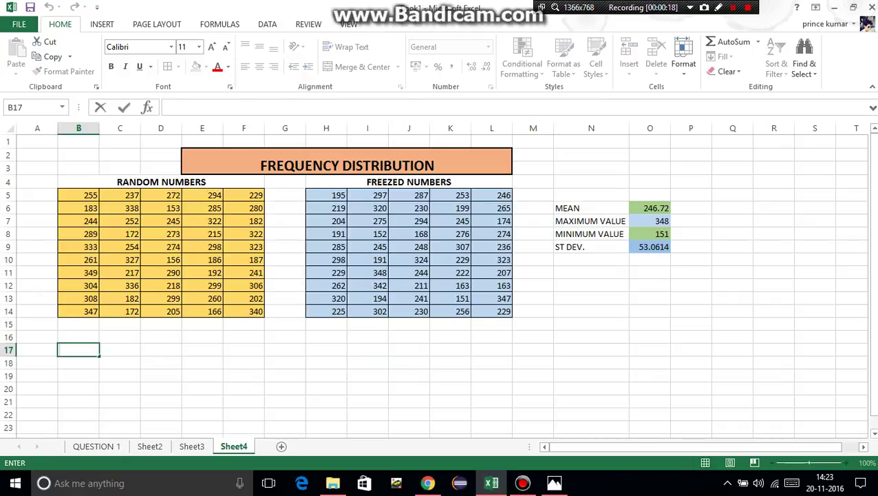
pyautogui.write('CLASS INTERVAL')
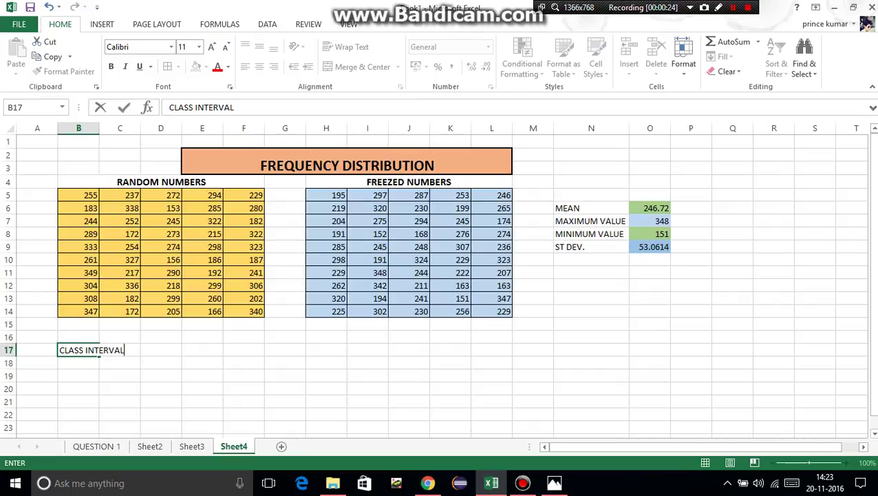
pyautogui.click(120, 375)
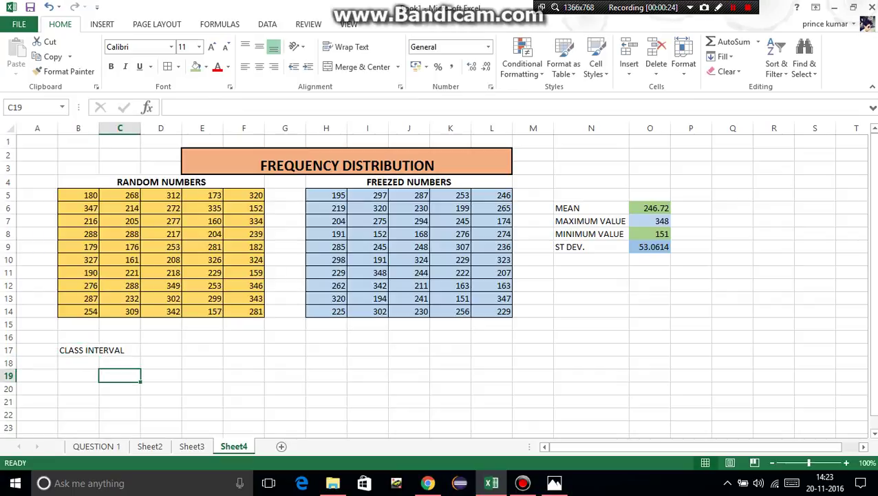
pyautogui.doubleClick(99, 128)
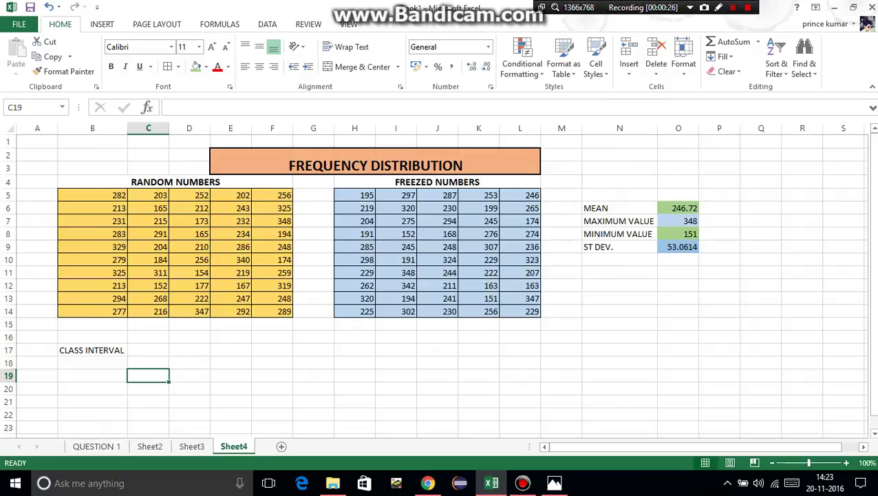
# - Enter the heading UPPER LIMIT in C17 and fit column C to its width
pyautogui.press('Up')
pyautogui.press('Up')
pyautogui.write('U')
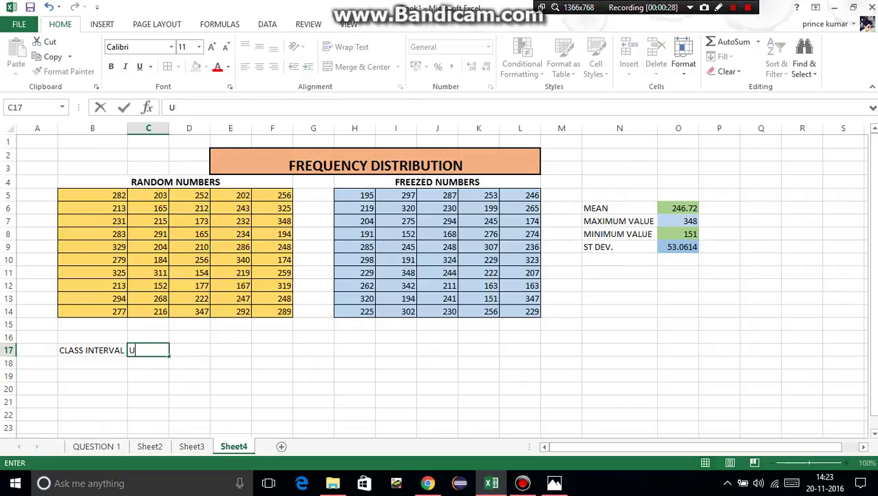
pyautogui.write('PPER LIMIT')
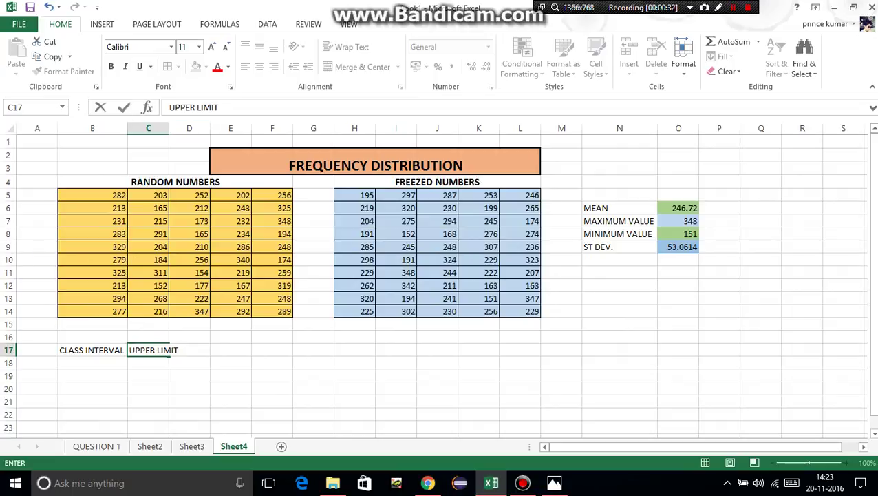
pyautogui.doubleClick(169, 128)
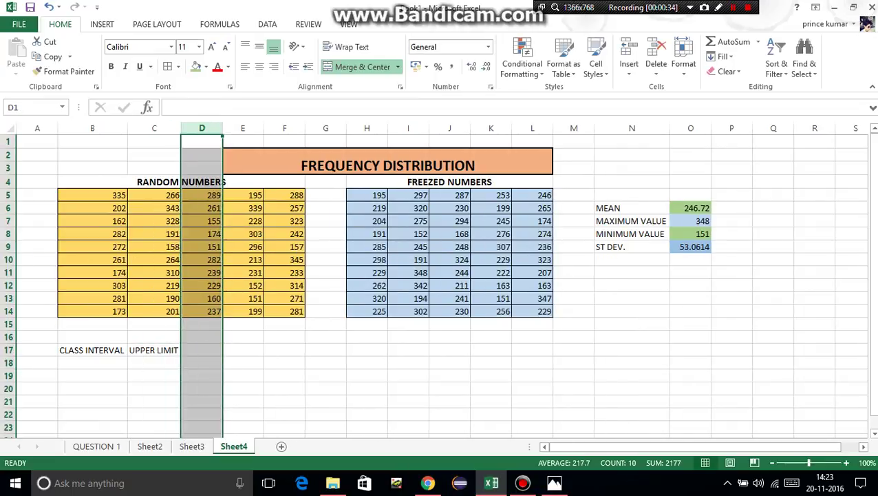
# - Enter the heading LOWER LIMIT in D17, beside the UPPER LIMIT heading
pyautogui.moveTo(241, 349); pyautogui.dragTo(206, 350)
pyautogui.click(202, 363)
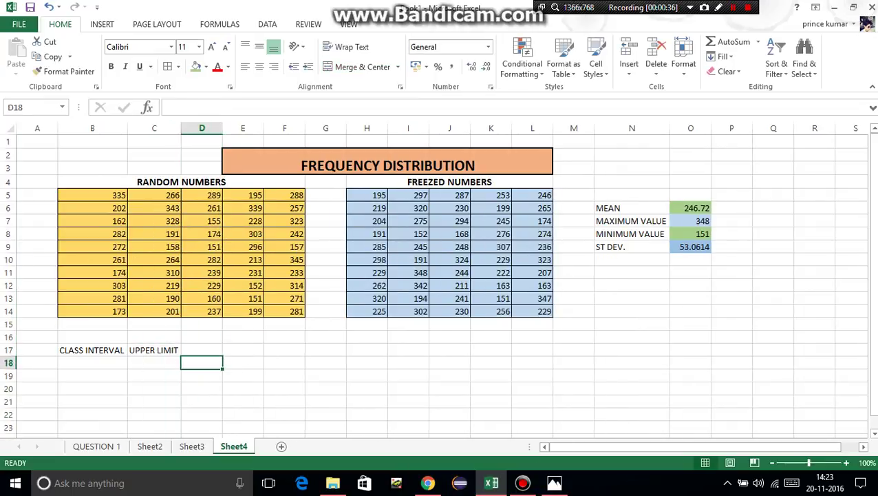
pyautogui.click(202, 350)
pyautogui.write('LOWER')
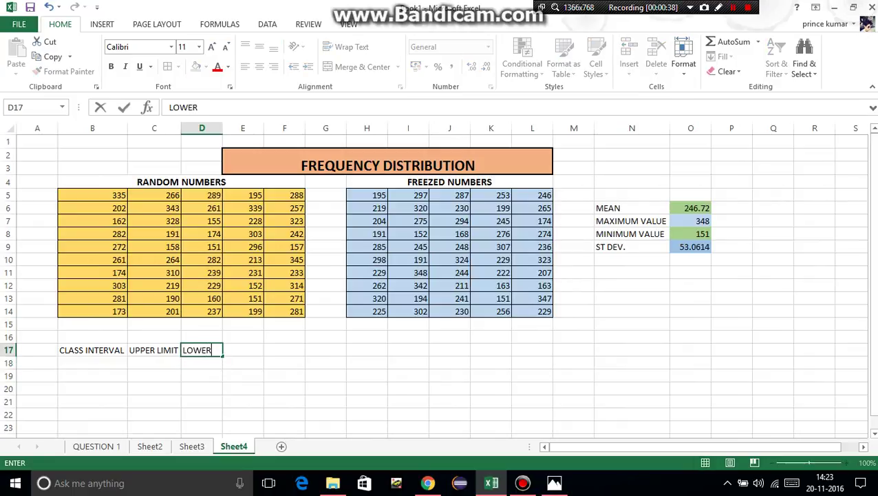
pyautogui.write(' LIMIT')
pyautogui.press('F2')
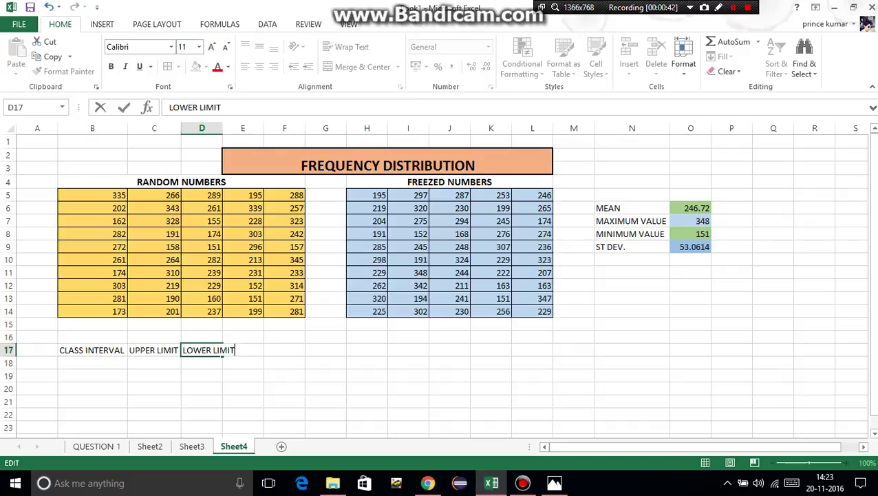
# - Enter the heading MID VALUE in E17 and fit columns D and E to their headings
pyautogui.click(325, 350)
pyautogui.click(243, 350)
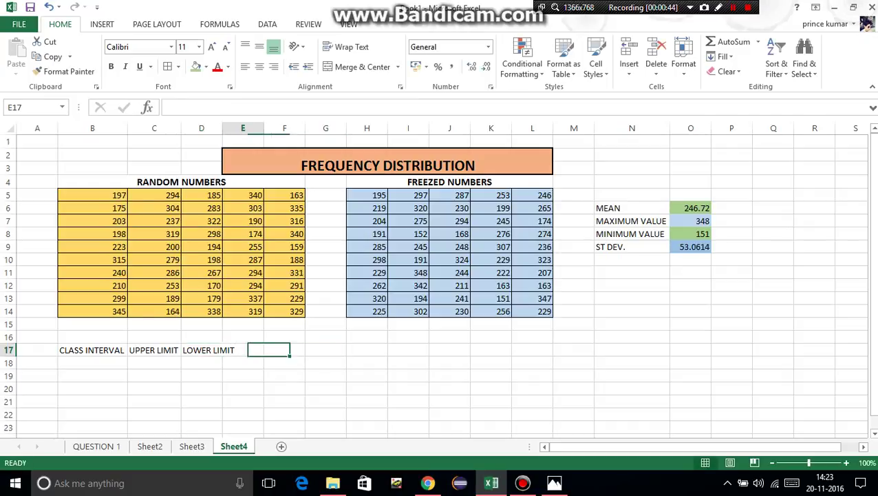
pyautogui.write('MID ')
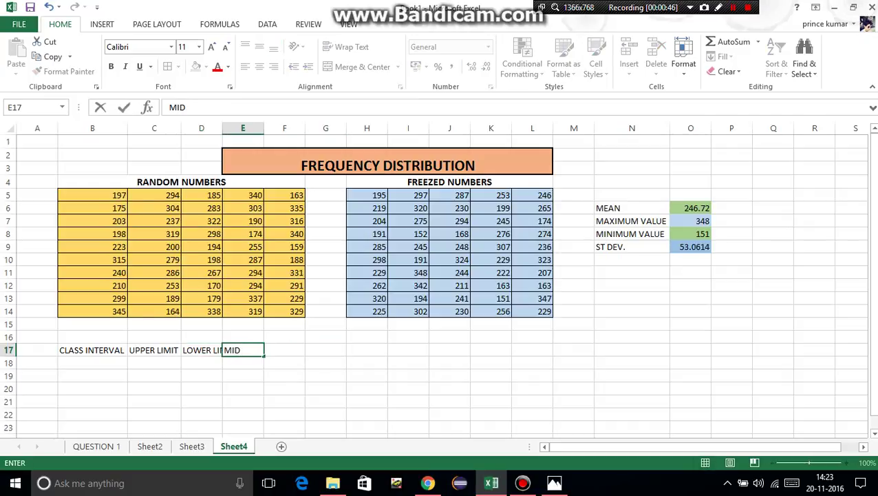
pyautogui.write('VALUE')
pyautogui.click(201, 128)
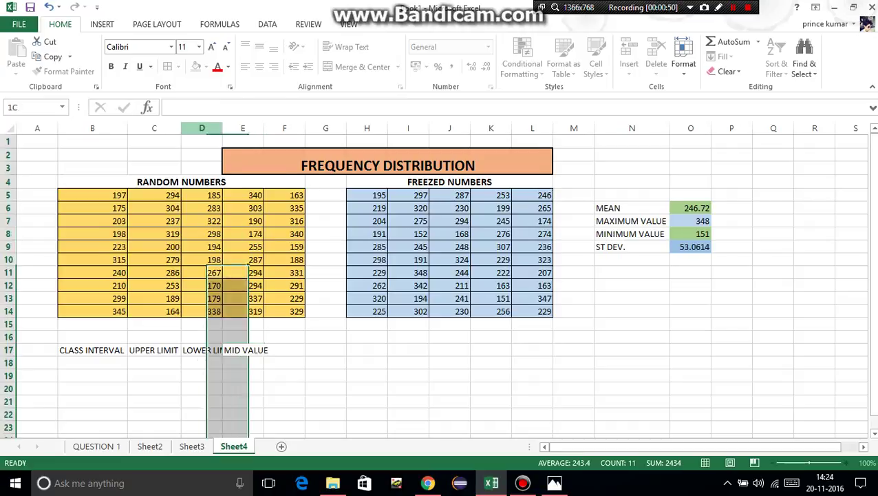
pyautogui.doubleClick(222, 128)
pyautogui.doubleClick(279, 128)
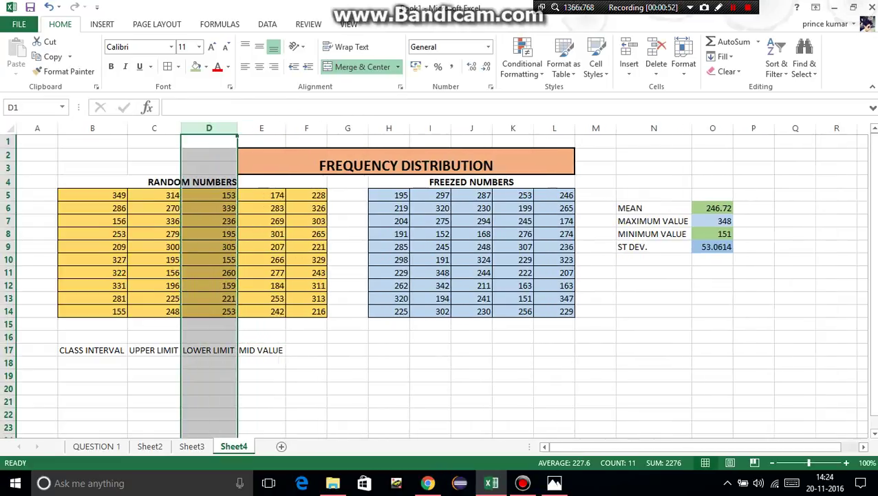
# - Append (X) to the MID VALUE heading in E17 and refit column E to the longer text
pyautogui.click(261, 349)
pyautogui.doubleClick(261, 349)
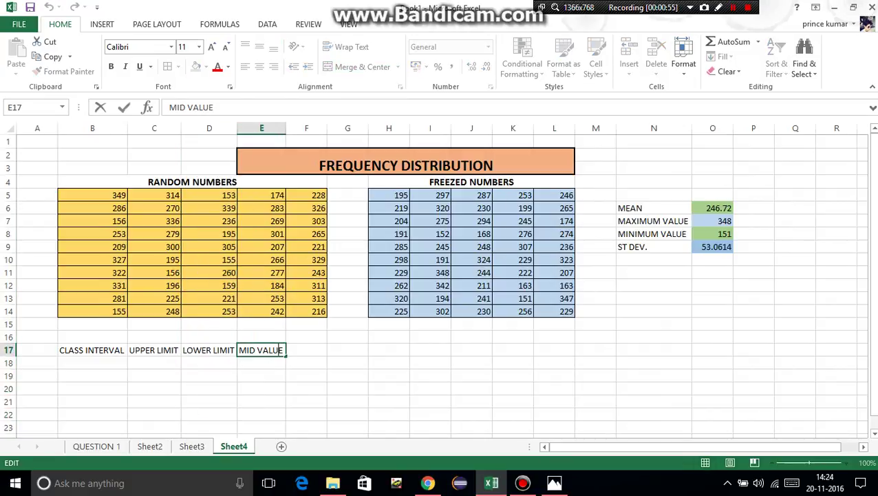
pyautogui.doubleClick(273, 349)
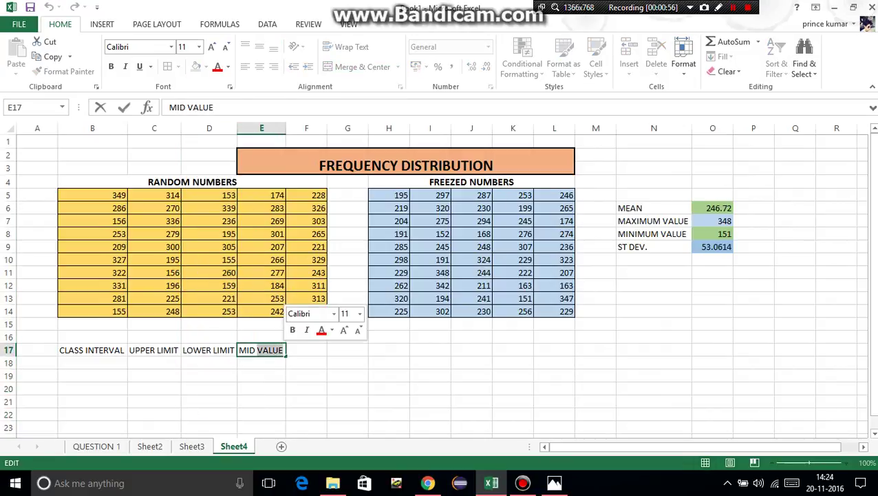
pyautogui.click(276, 350)
pyautogui.write('(X')
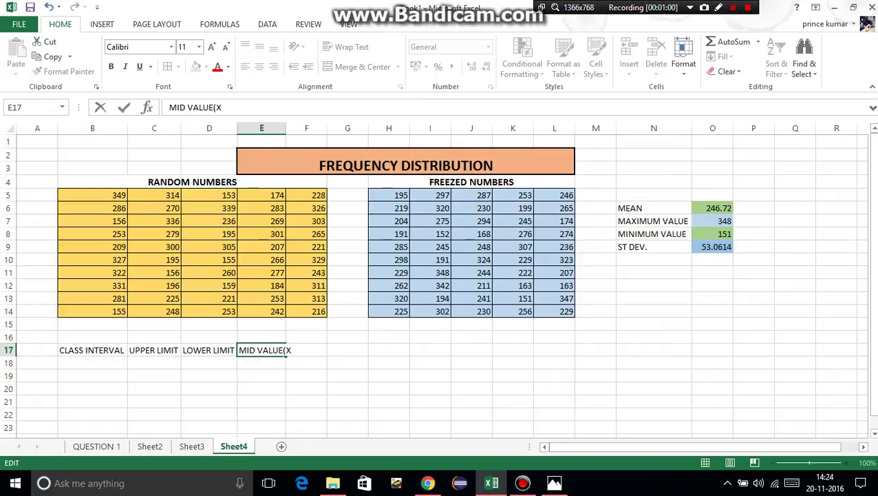
pyautogui.write(')')
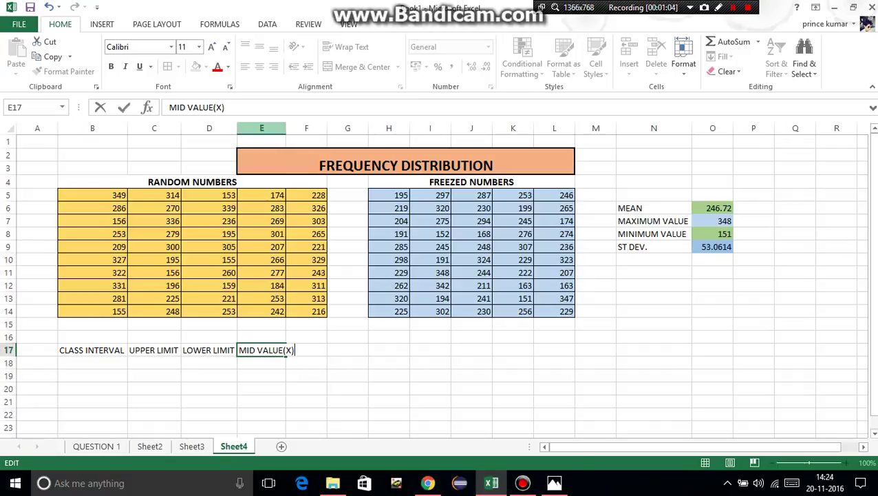
pyautogui.click(262, 128)
pyautogui.doubleClick(286, 128)
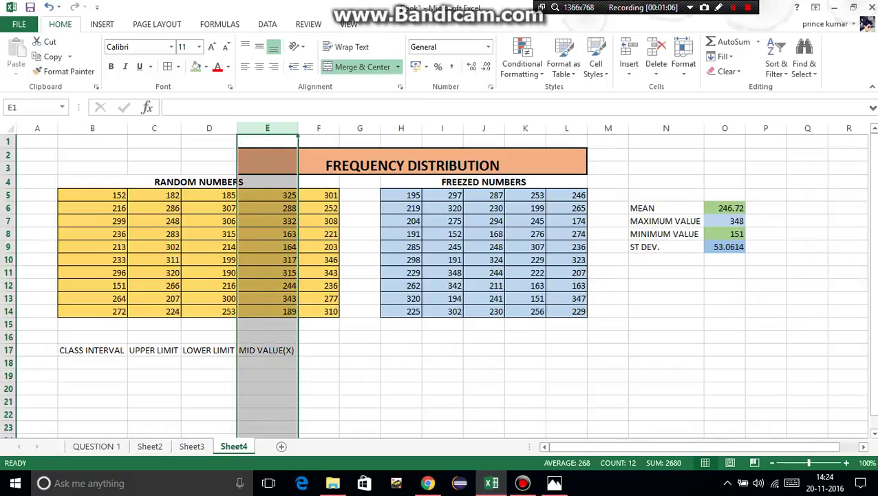
# - Enter the heading FREQUENCY in F17 and fit column F to its width
pyautogui.click(319, 350)
pyautogui.write('FREQU')
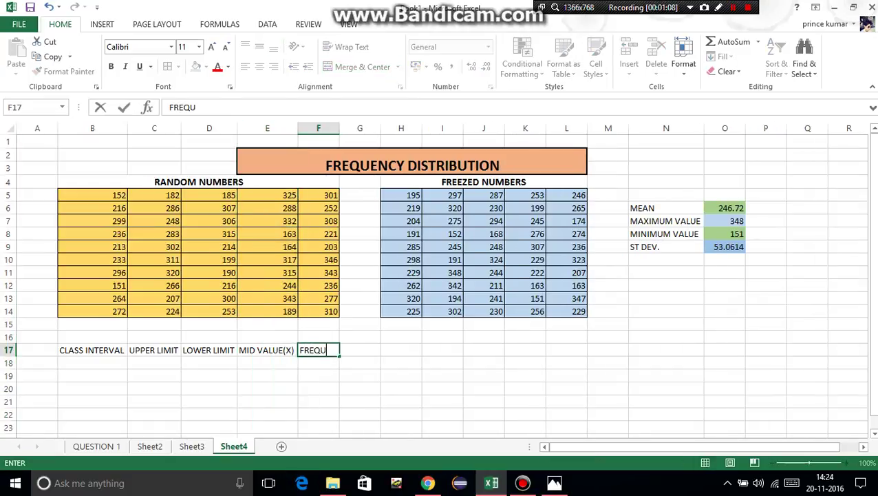
pyautogui.write('ENCY')
pyautogui.click(359, 128)
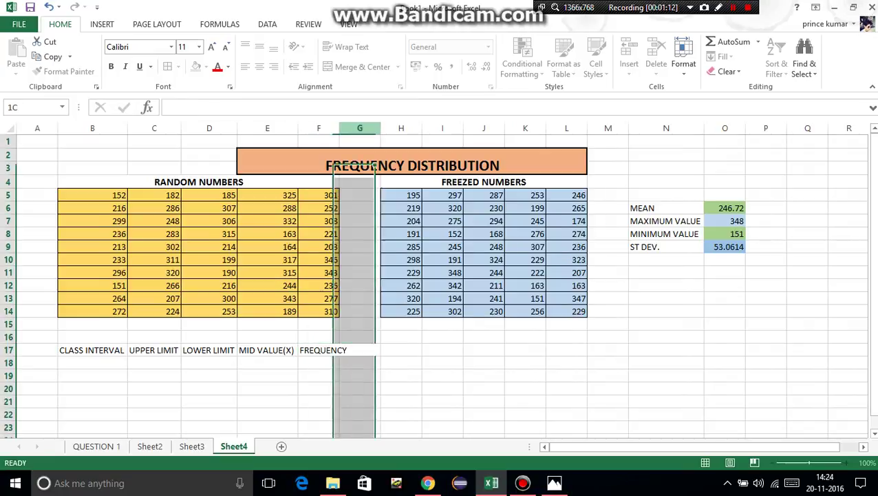
pyautogui.doubleClick(340, 128)
pyautogui.click(412, 363)
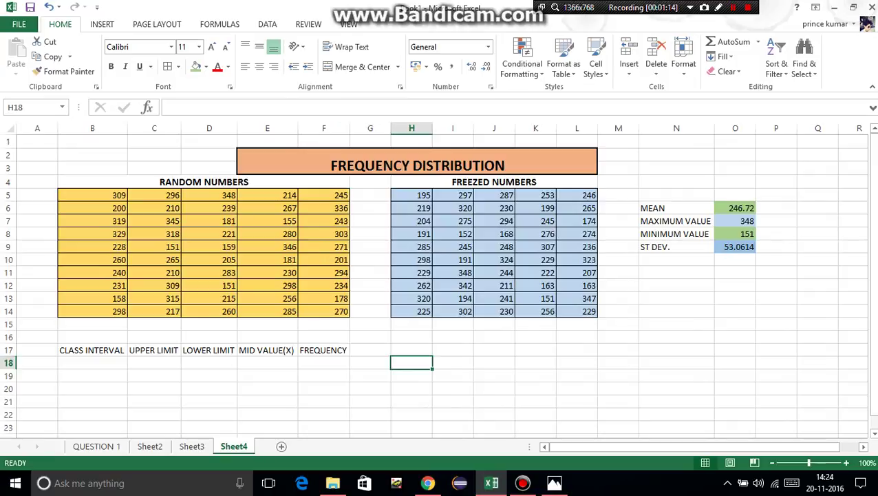
# - Enter the headings FX in G17 and (fx)*x in H17
pyautogui.click(370, 350)
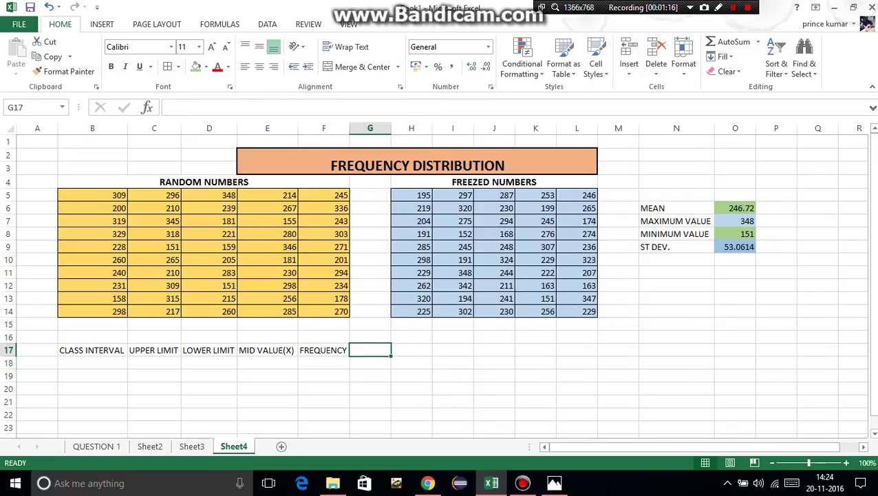
pyautogui.write('FX')
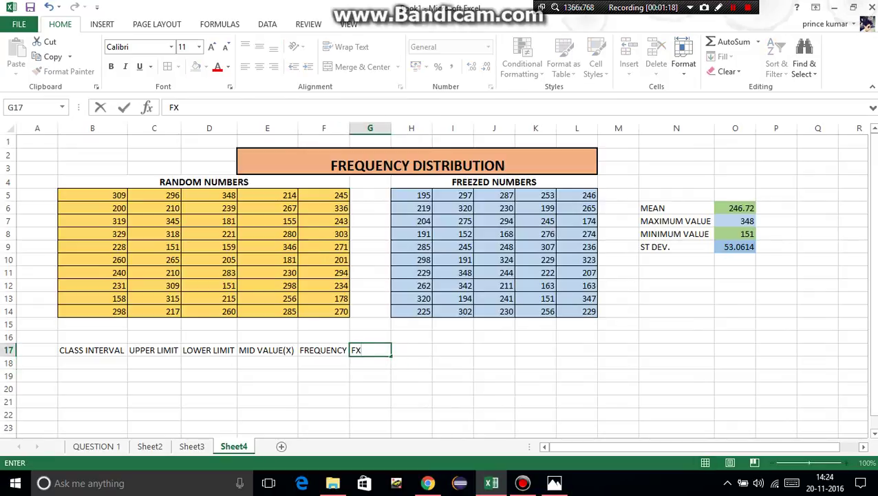
pyautogui.press('Tab')
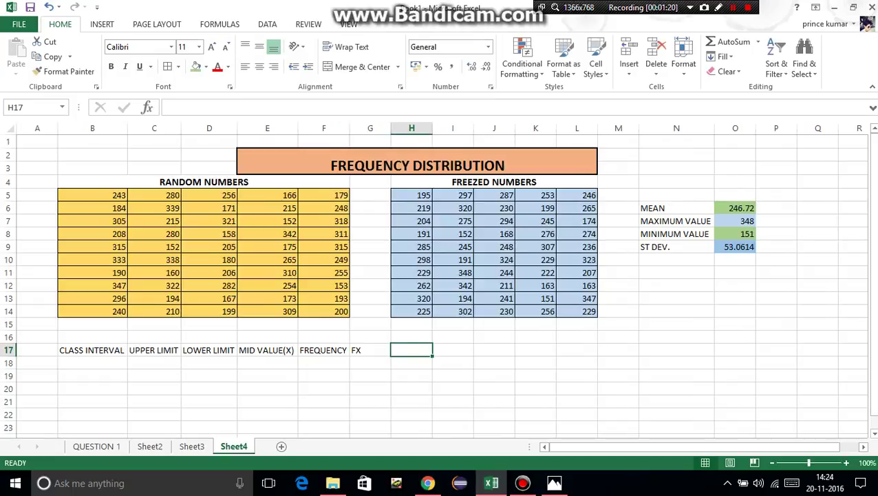
pyautogui.write('(fx)')
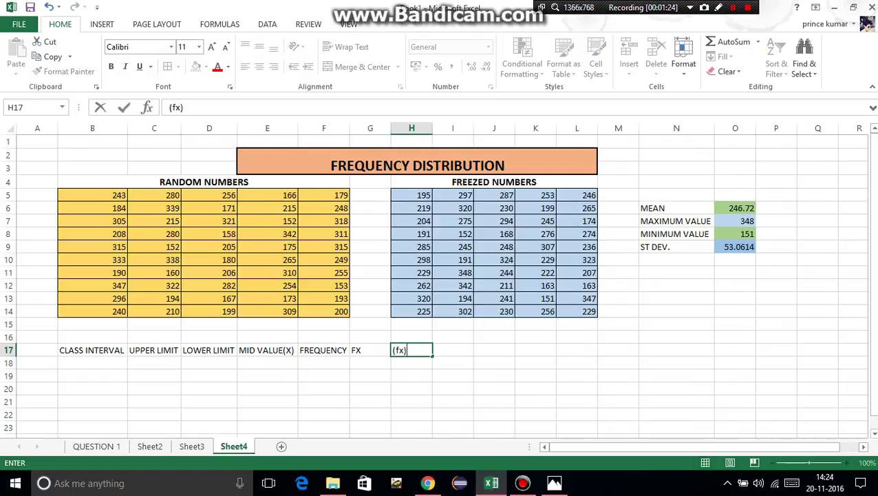
pyautogui.write('*x')
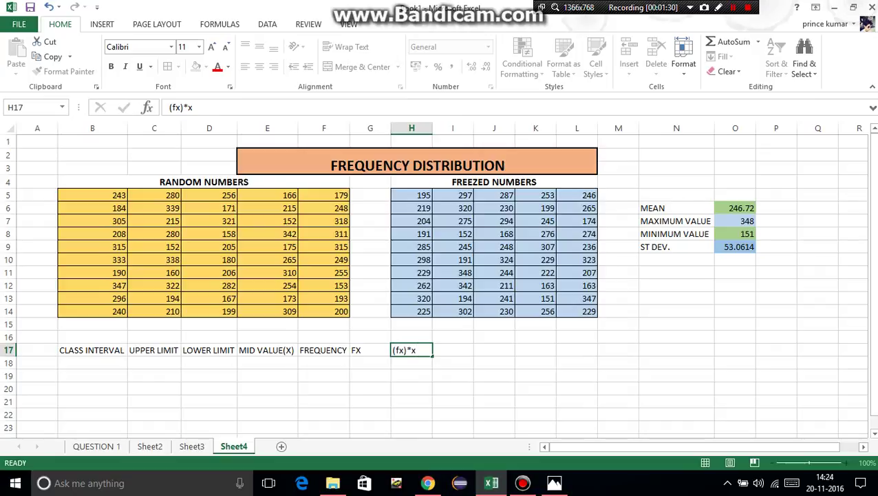
# - Append (f) to the FREQUENCY heading in F17 and widen column F to fit it
pyautogui.doubleClick(341, 350)
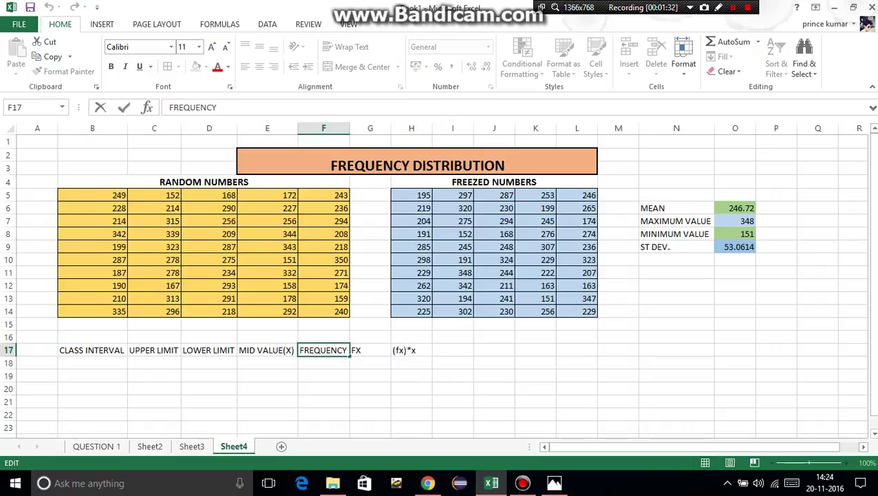
pyautogui.write('(f)')
pyautogui.click(370, 376)
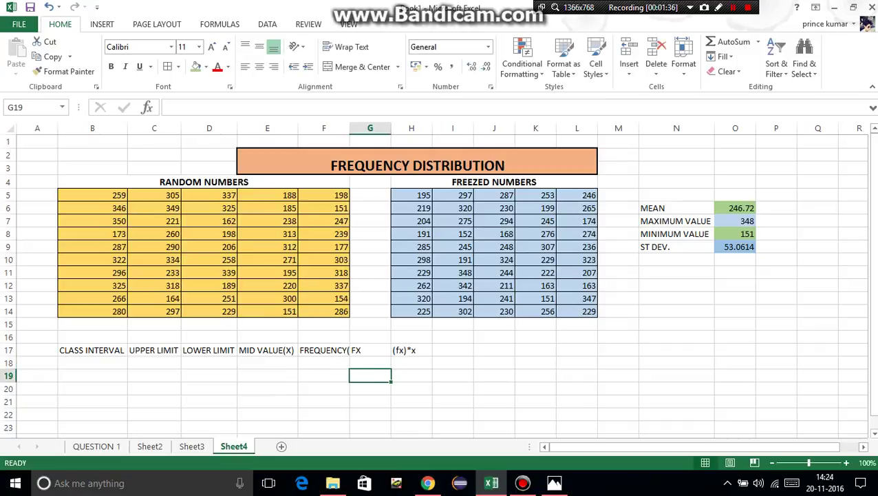
pyautogui.doubleClick(350, 128)
pyautogui.moveTo(349, 128); pyautogui.dragTo(360, 128)
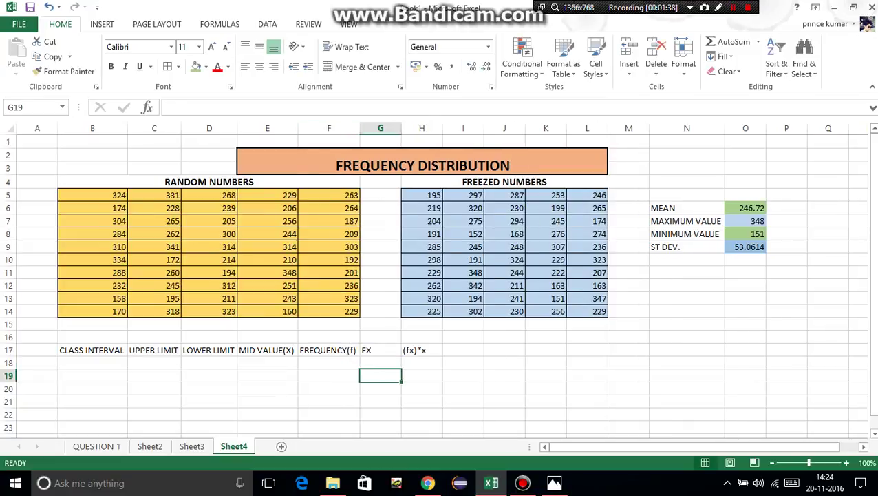
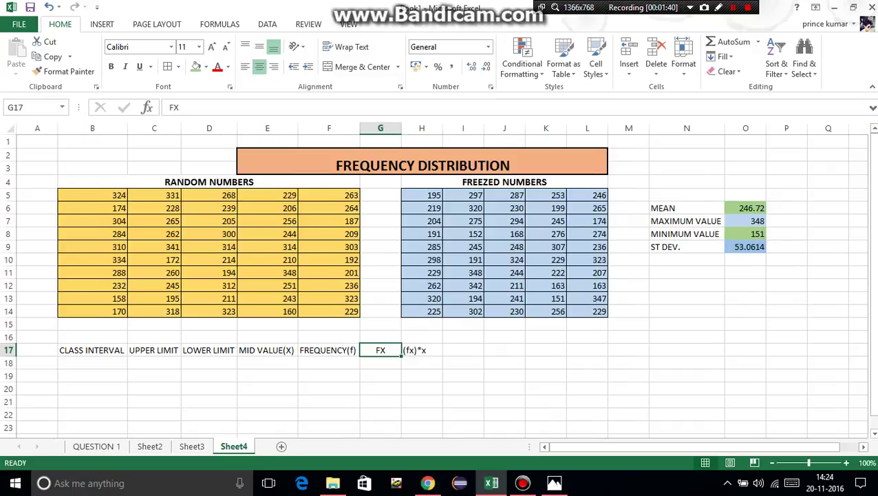
# - Enter the class intervals 150-200 in B18 and 200-250 in B19
pyautogui.click(93, 362)
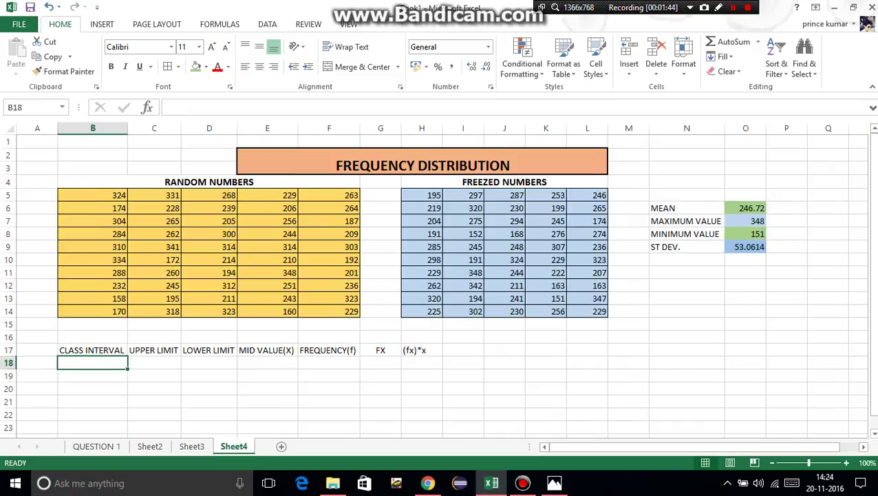
pyautogui.write('150=')
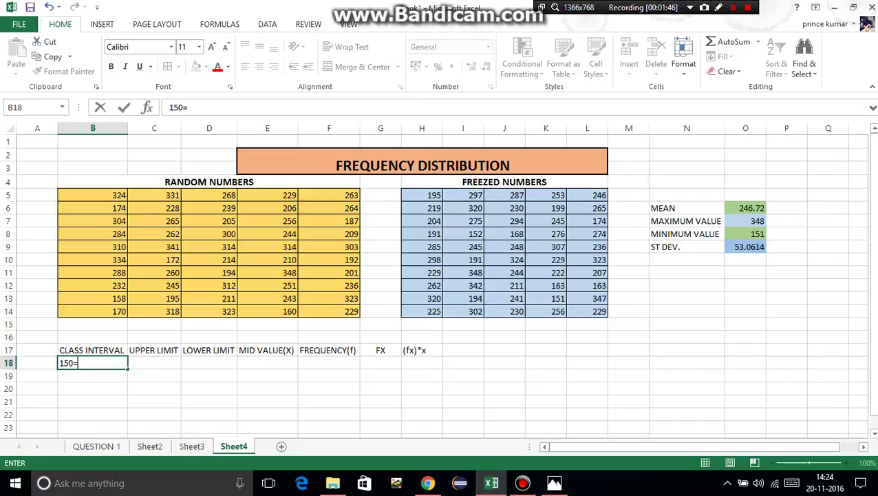
pyautogui.press('BackSpace')
pyautogui.write('-200')
pyautogui.press('Right')
pyautogui.press('Down')
pyautogui.press('Left')
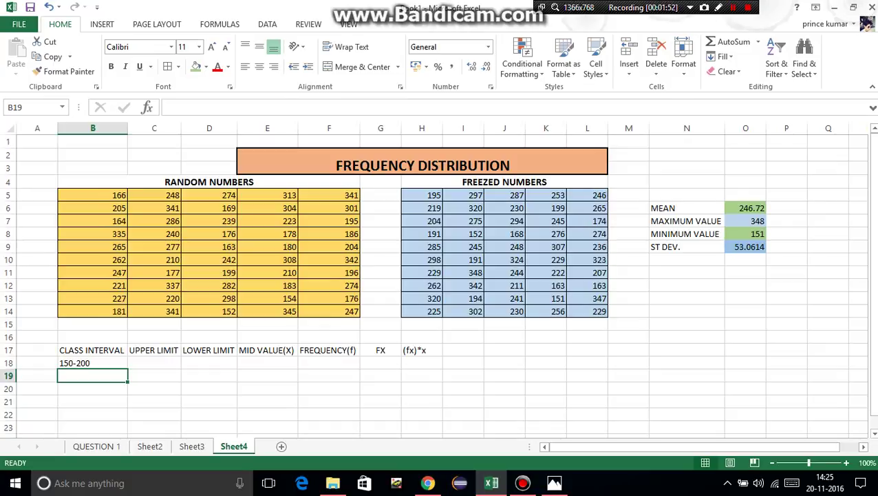
pyautogui.write('200-25')
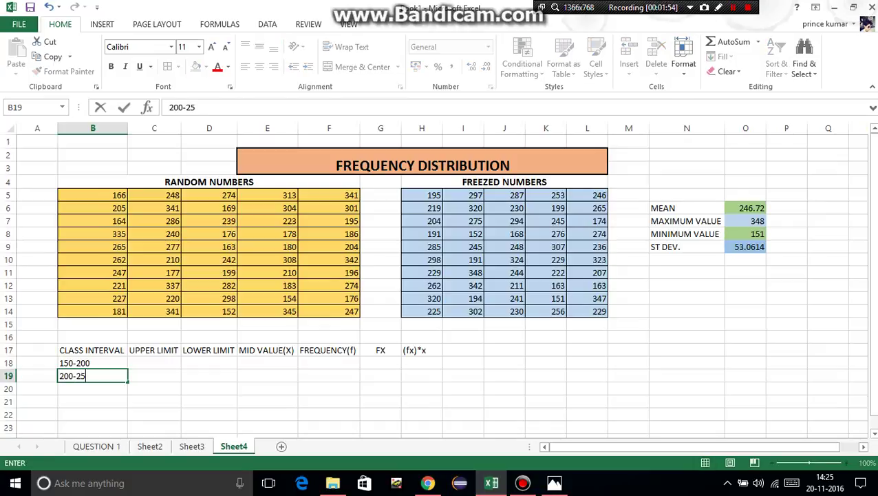
pyautogui.write('0')
pyautogui.press('Return')
# - Enter the class intervals 250-300 in B20 and 300-350 in B21
pyautogui.write('250')
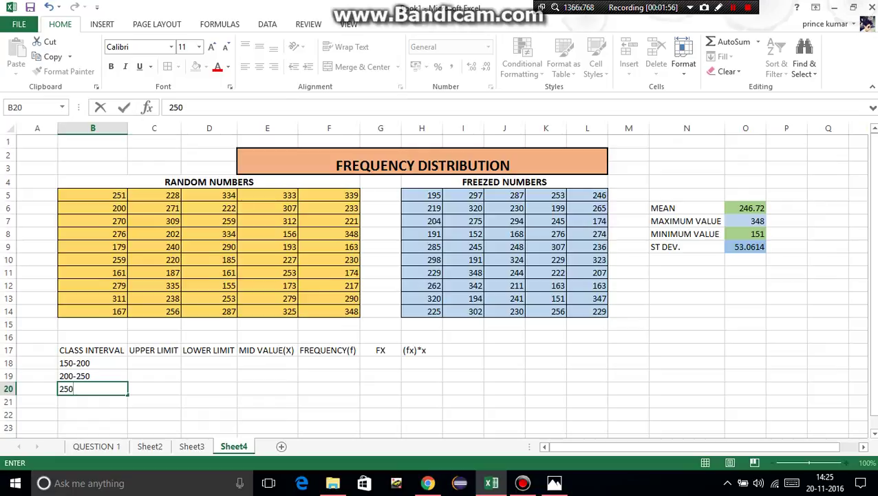
pyautogui.write('-')
pyautogui.press('BackSpace')
pyautogui.write('-300')
pyautogui.press('Return')
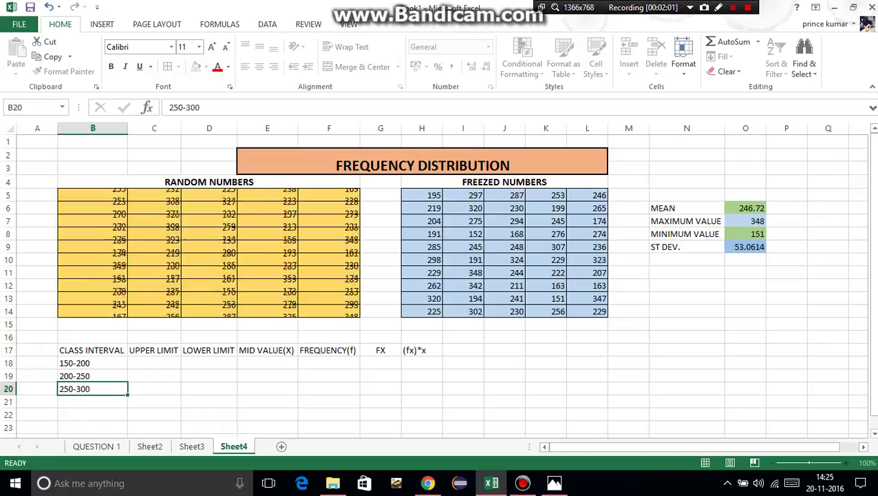
pyautogui.write('3')
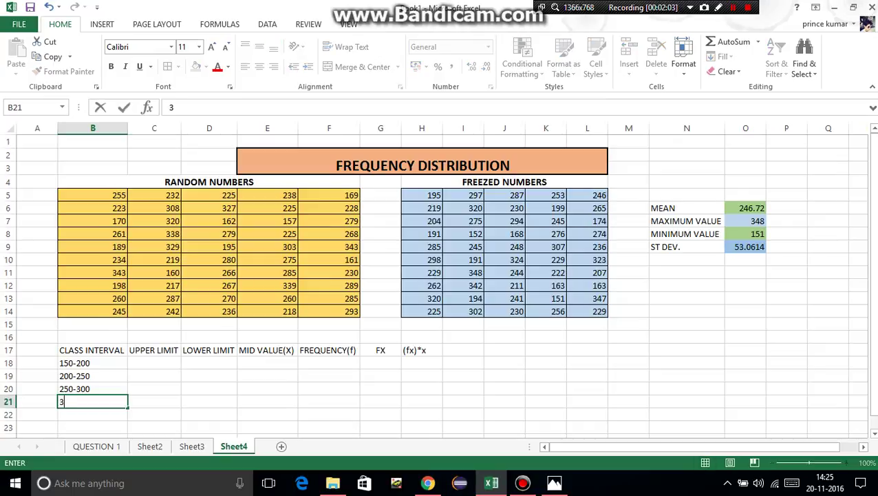
pyautogui.write('00-350')
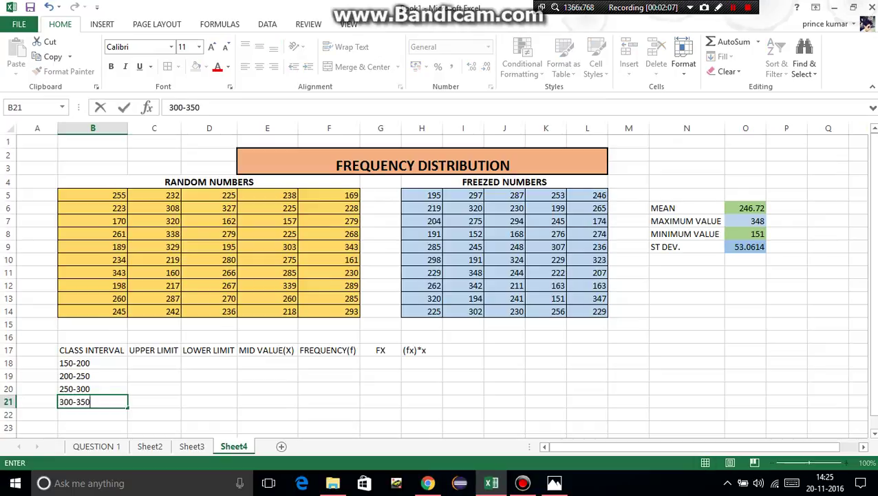
# - Enter the upper limits 200 in C18 and 250 in C19
pyautogui.click(154, 363)
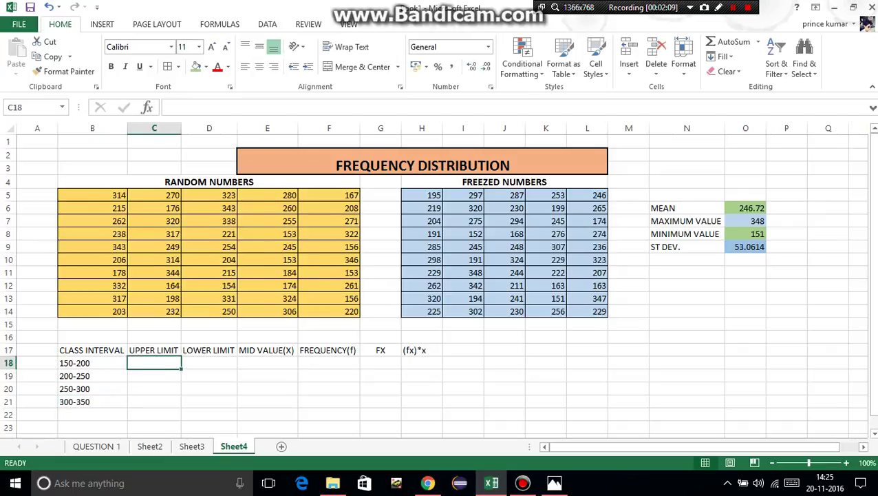
pyautogui.write('200')
pyautogui.press('Return')
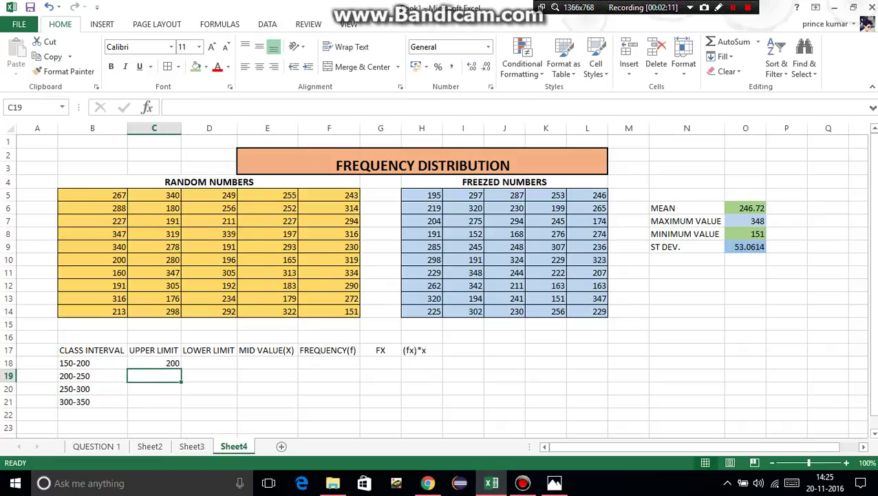
pyautogui.write('250')
pyautogui.press('Tab')
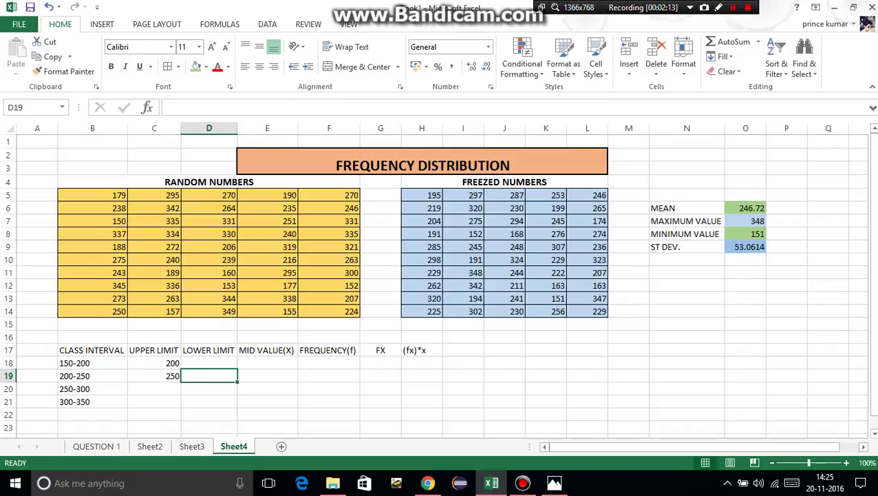
# - Enter the upper limits 300 in C20 and 350 in C21
pyautogui.press('Left')
pyautogui.press('Left')
pyautogui.press('Down')
pyautogui.press('Right')
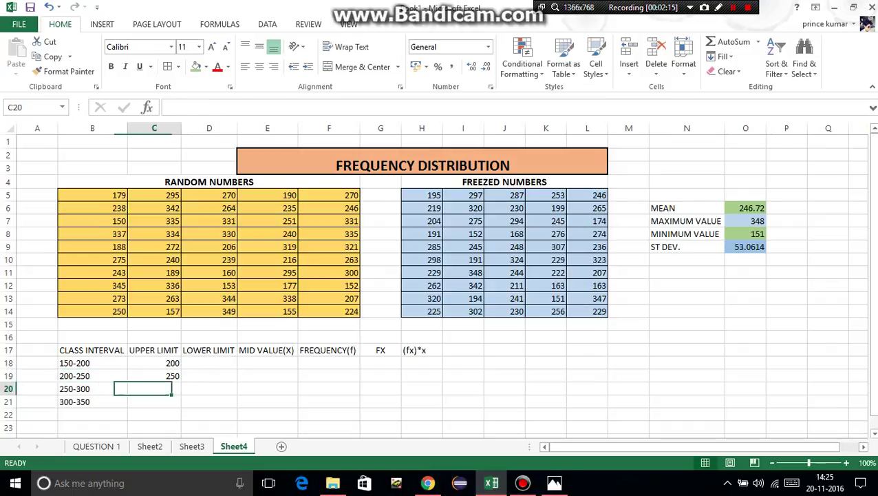
pyautogui.write('300')
pyautogui.press('Return')
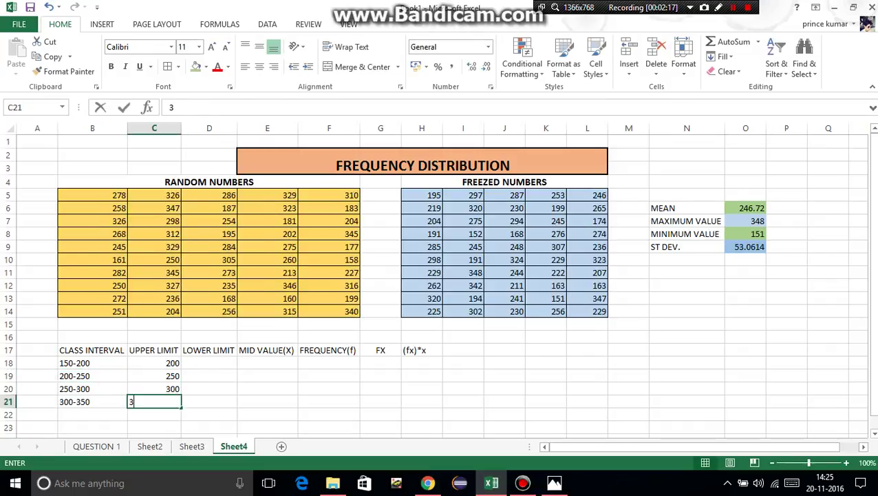
pyautogui.write('350')
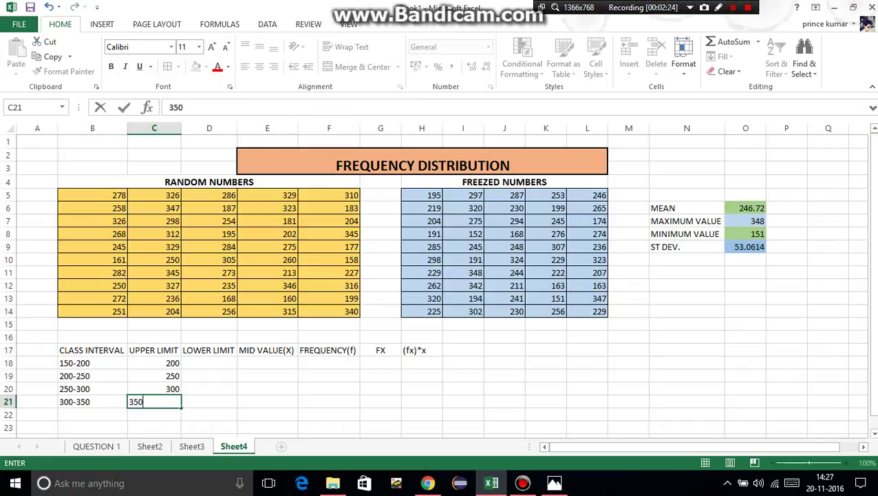
pyautogui.press('Return')
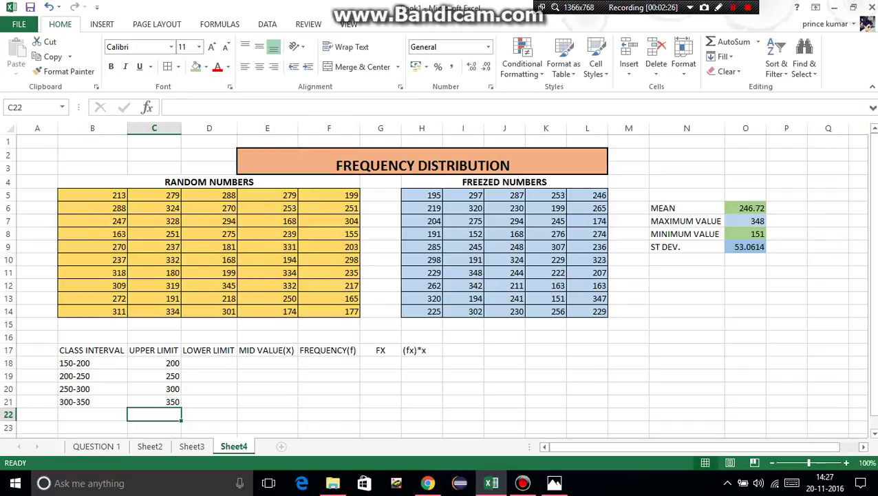
# - Enter the lower limits 150, 200, 250 and 300 in cells D18 to D21
pyautogui.click(209, 363)
pyautogui.write('150')
pyautogui.press('Return')
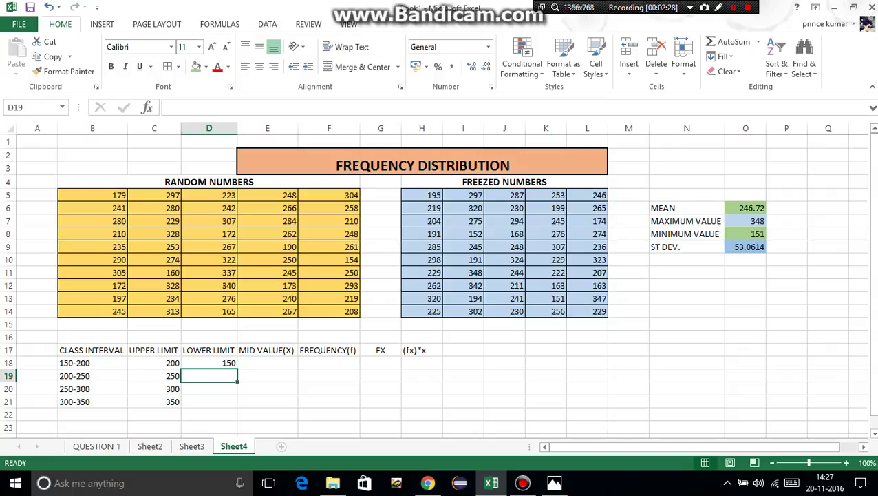
pyautogui.write('200')
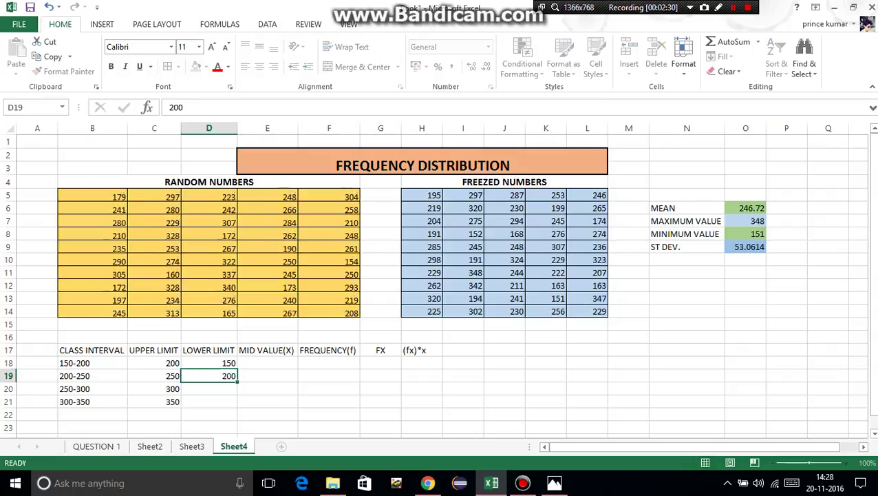
pyautogui.press('Return')
pyautogui.write('250')
pyautogui.hotkey('ctrl', 'Return')
pyautogui.press('Return')
pyautogui.write('300')
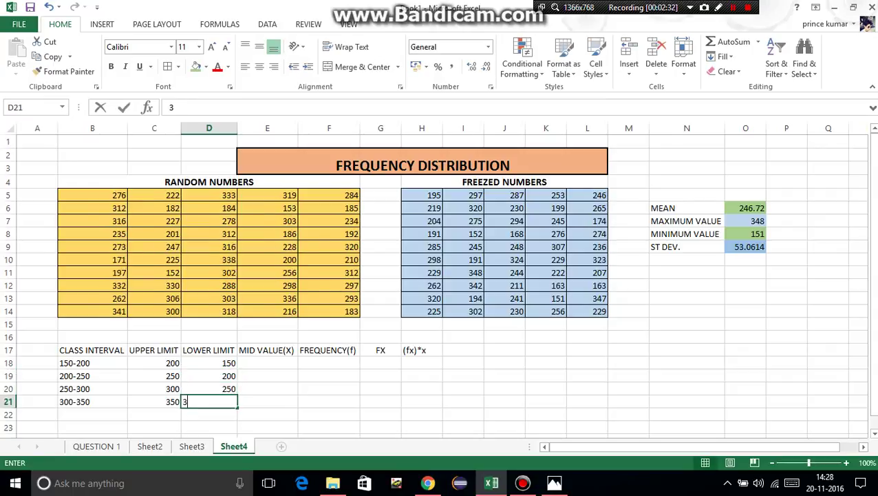
pyautogui.press('Tab')
# - Calculate the first class's mid value in E18 with the formula =(C18+D18)/2
pyautogui.press('Up')
pyautogui.press('Up')
pyautogui.press('Up')
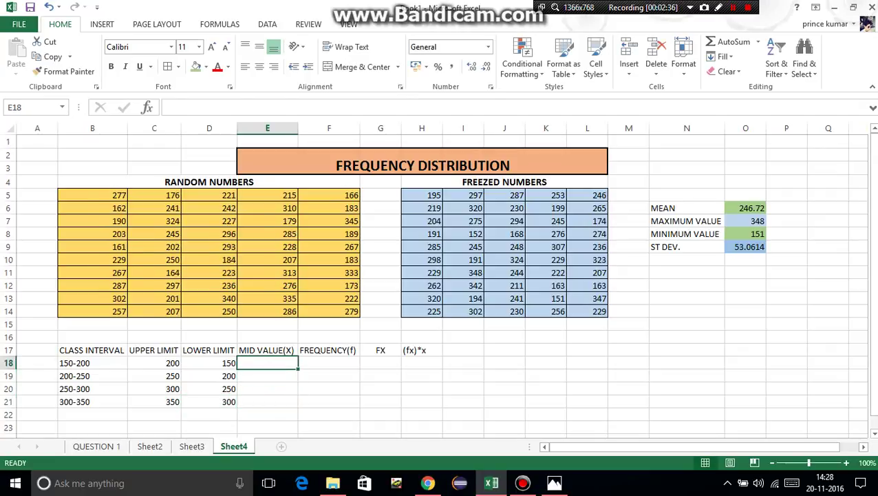
pyautogui.write('=')
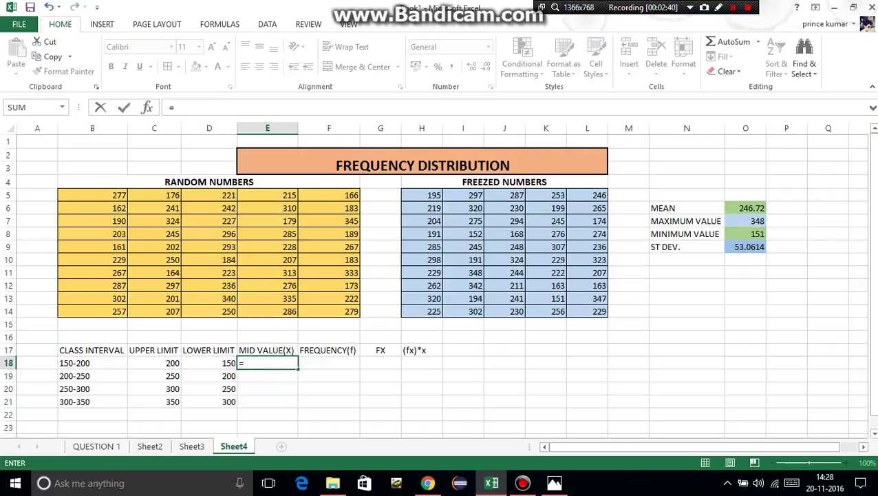
pyautogui.press('Left')
pyautogui.press('Left')
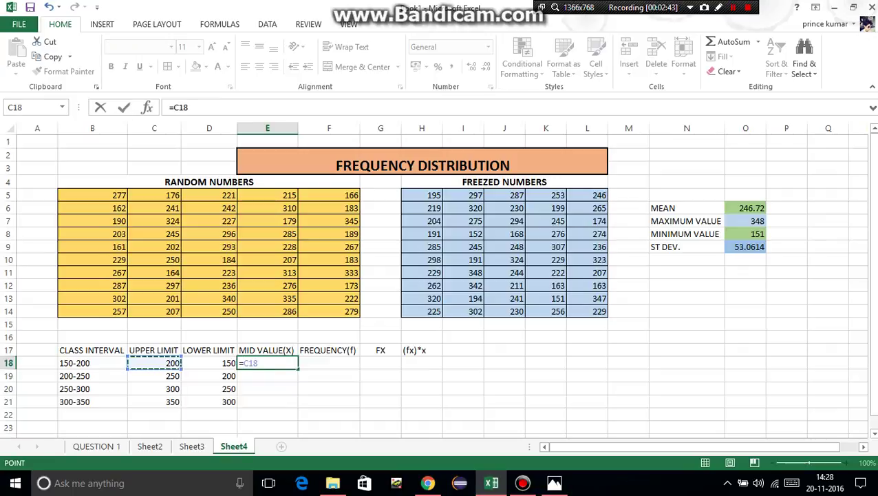
pyautogui.write('+')
pyautogui.press('Left')
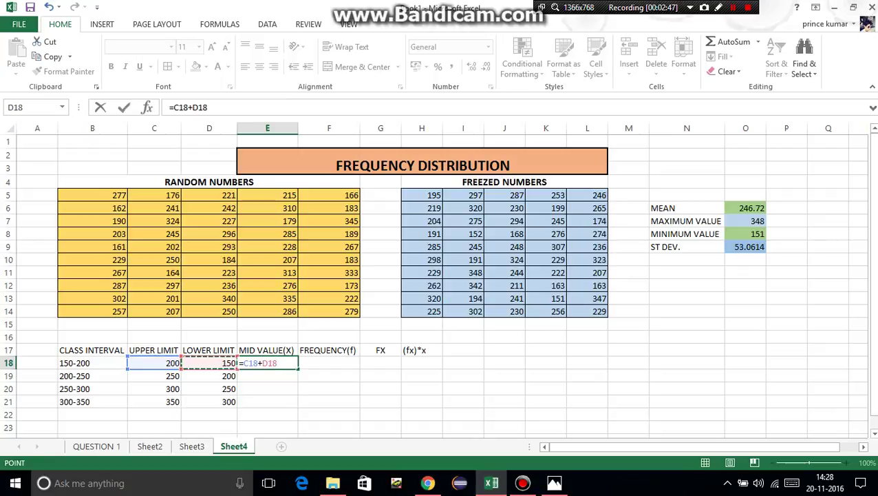
pyautogui.write(')')
pyautogui.click(174, 107)
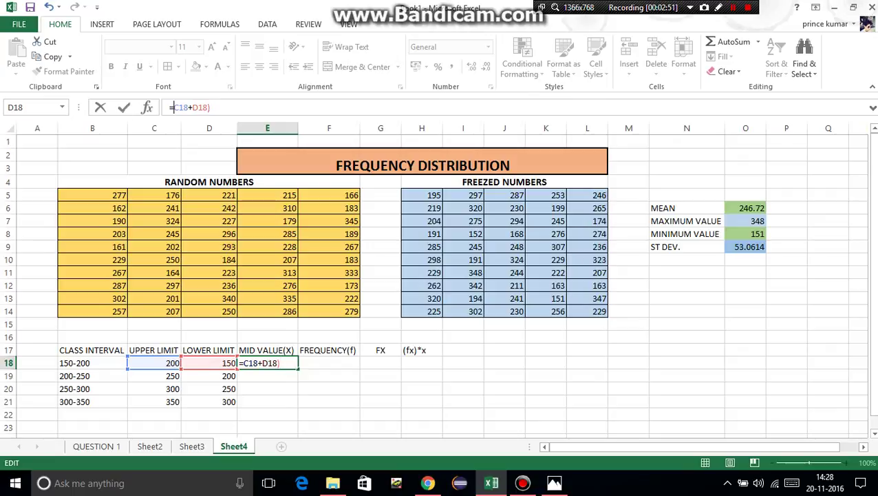
pyautogui.write('(')
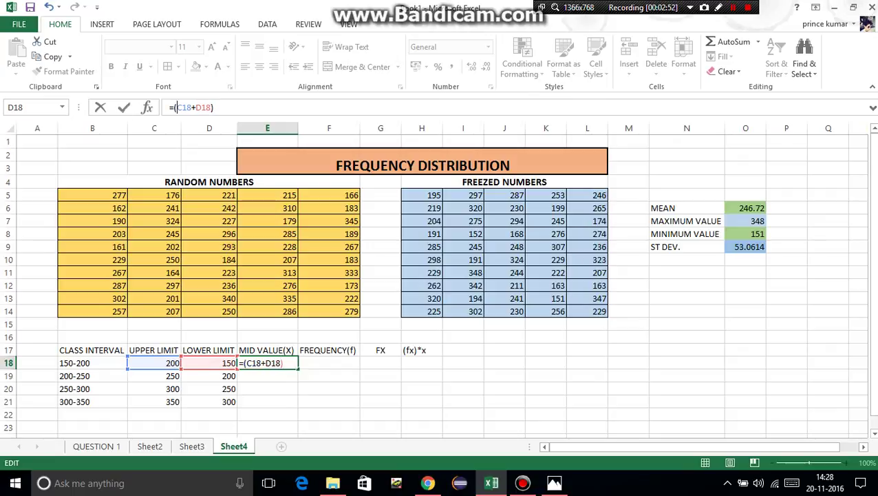
pyautogui.click(214, 107)
pyautogui.write('/2')
pyautogui.press('Return')
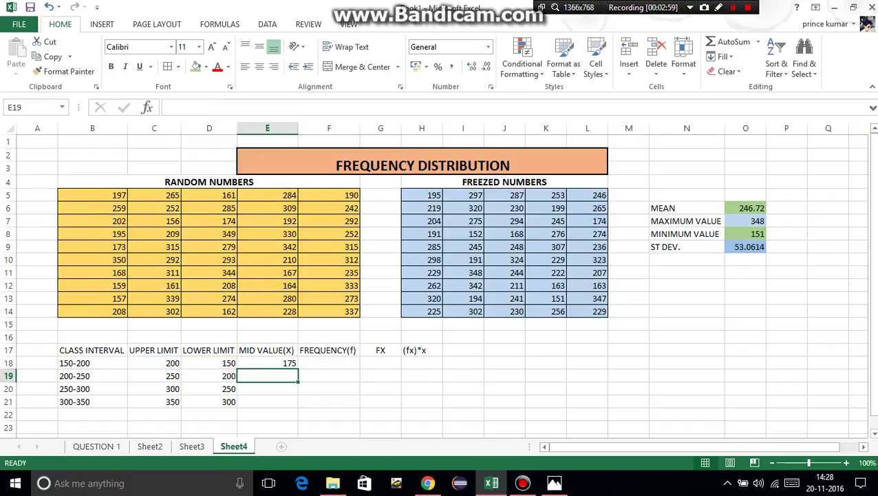
pyautogui.click(268, 363)
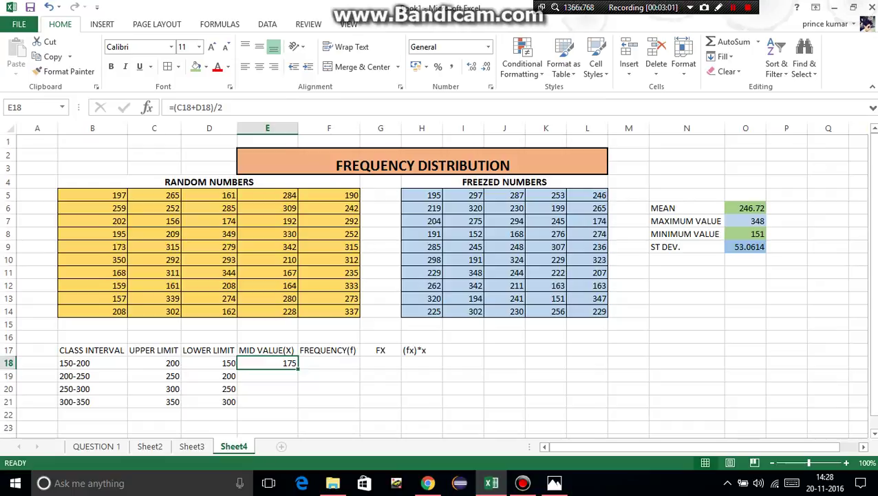
# - Enter the mid value formula =(C19+D19)/2 in E19 and fill it down to E21
pyautogui.click(268, 375)
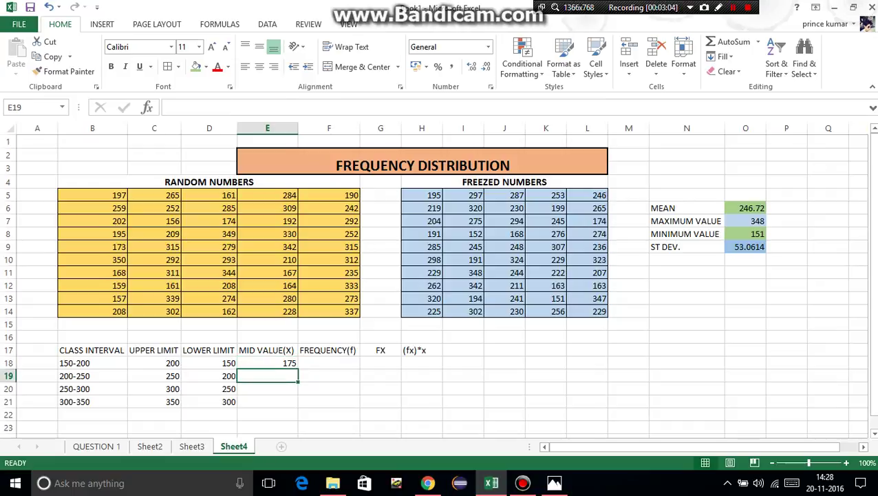
pyautogui.write('=')
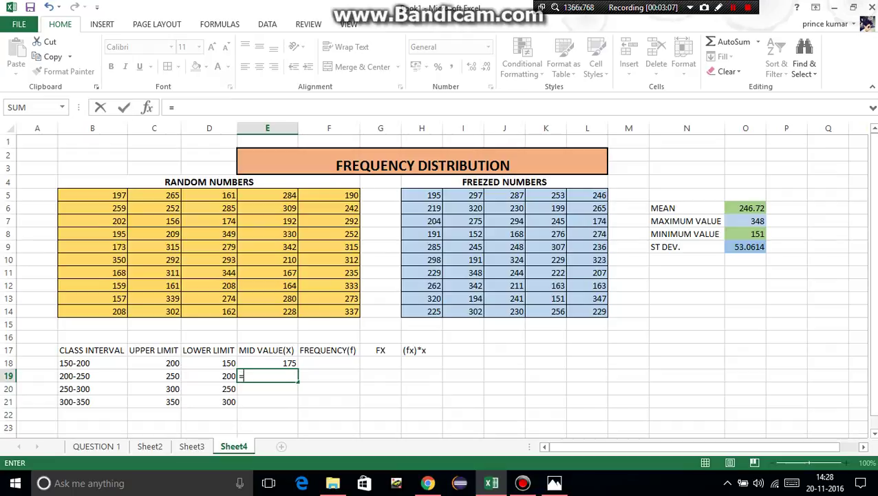
pyautogui.write('(')
pyautogui.click(155, 376)
pyautogui.write('+')
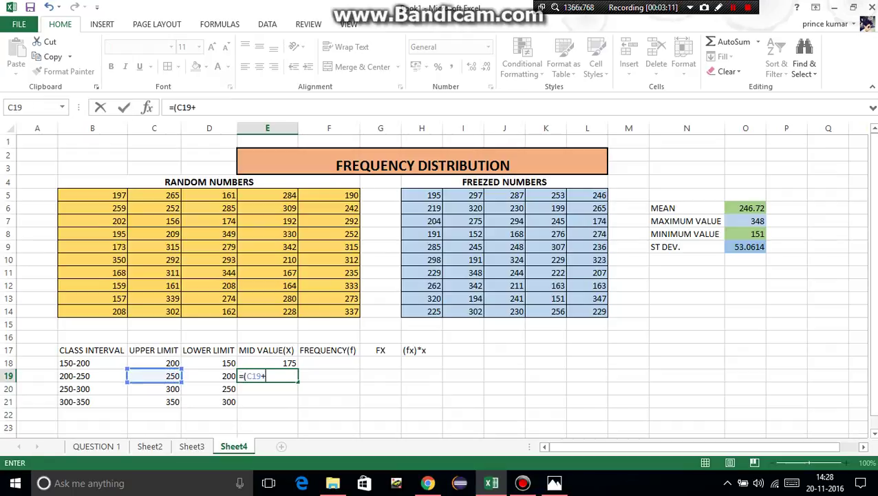
pyautogui.click(209, 375)
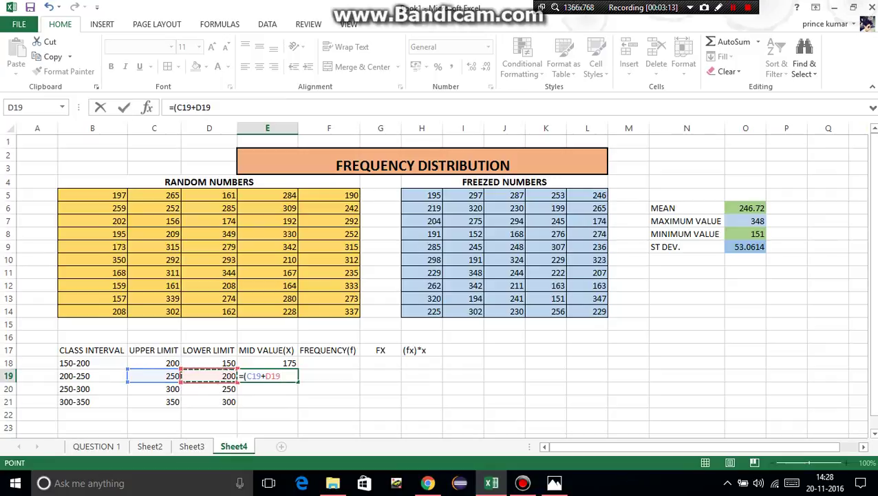
pyautogui.write(')')
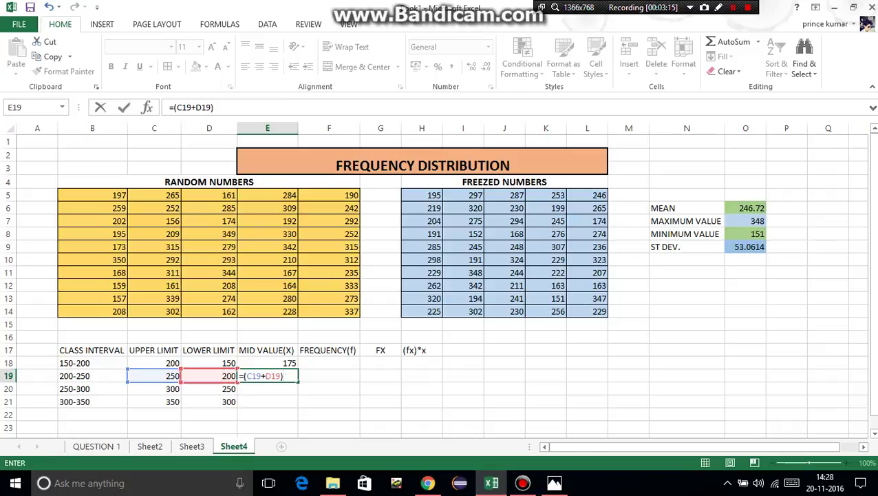
pyautogui.write('/2')
pyautogui.press('Return')
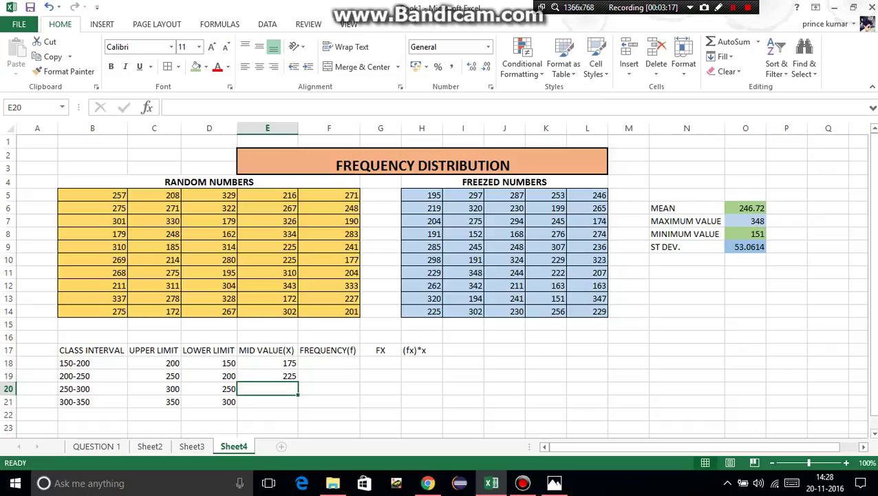
pyautogui.click(268, 376)
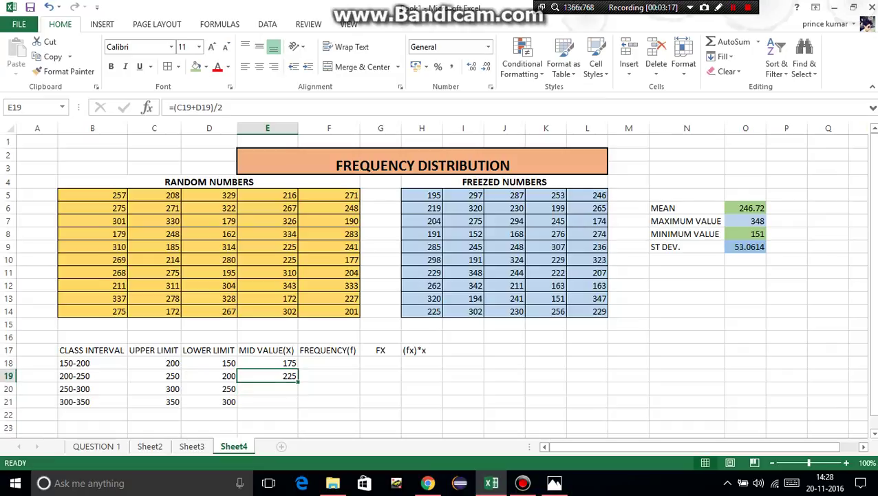
pyautogui.moveTo(298, 382); pyautogui.dragTo(297, 404)
# - Fill the class frequencies in F18:F21 with the array formula =FREQUENCY(H5:L14,C18:C21)
pyautogui.click(329, 363)
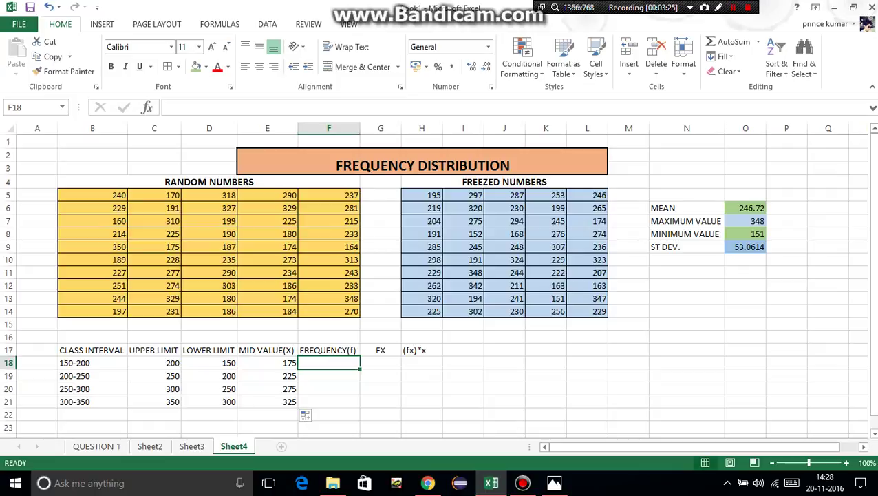
pyautogui.moveTo(329, 402); pyautogui.dragTo(329, 362)
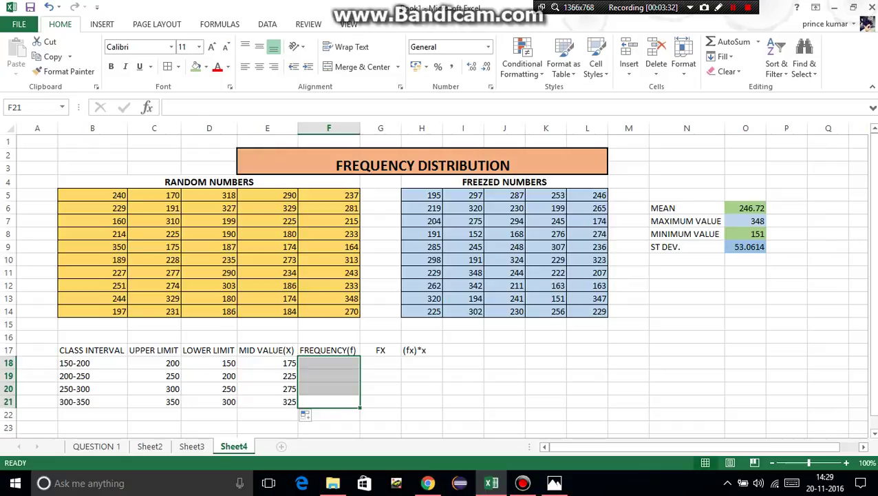
pyautogui.write('=F')
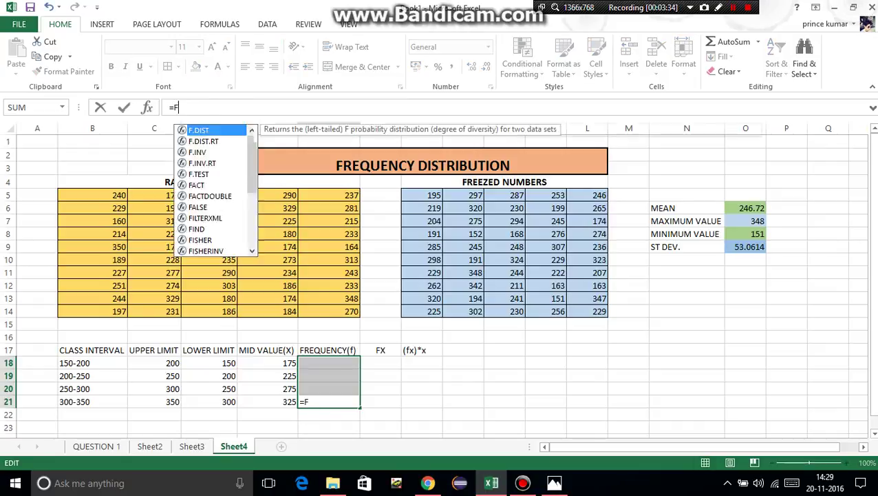
pyautogui.write('REQUENC')
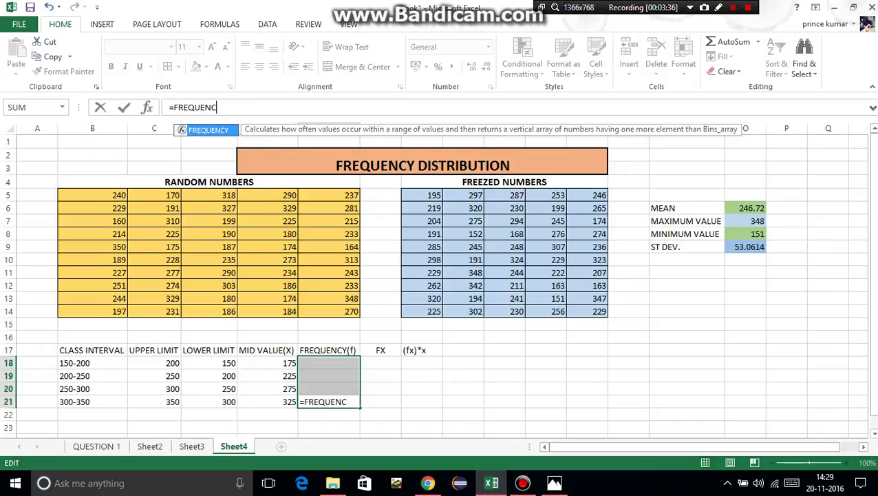
pyautogui.write('Y(')
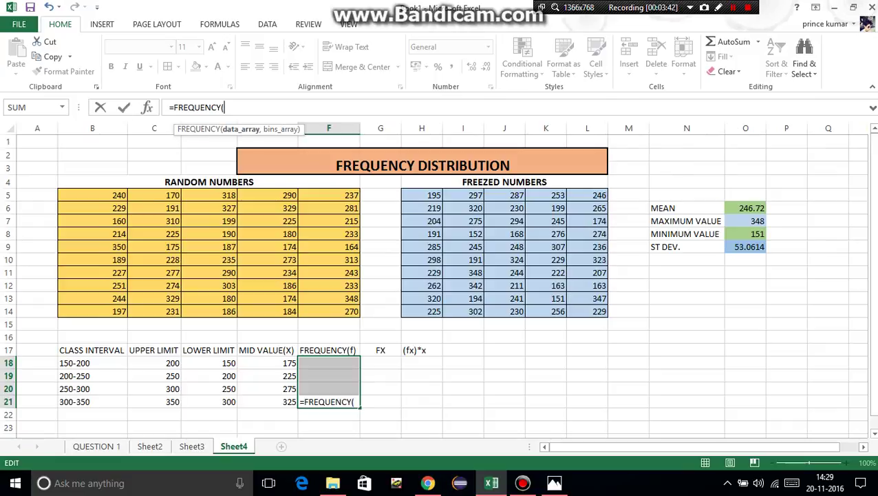
pyautogui.moveTo(423, 194); pyautogui.dragTo(600, 313)
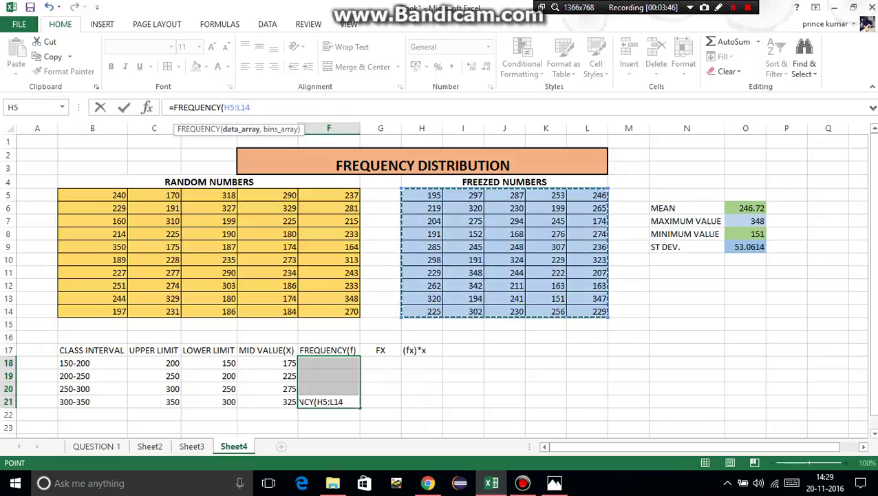
pyautogui.write(',')
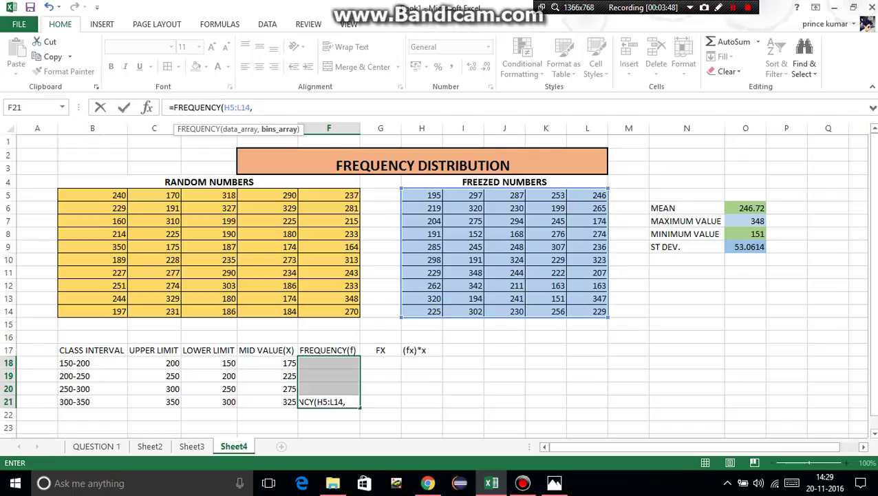
pyautogui.moveTo(153, 363); pyautogui.dragTo(153, 401)
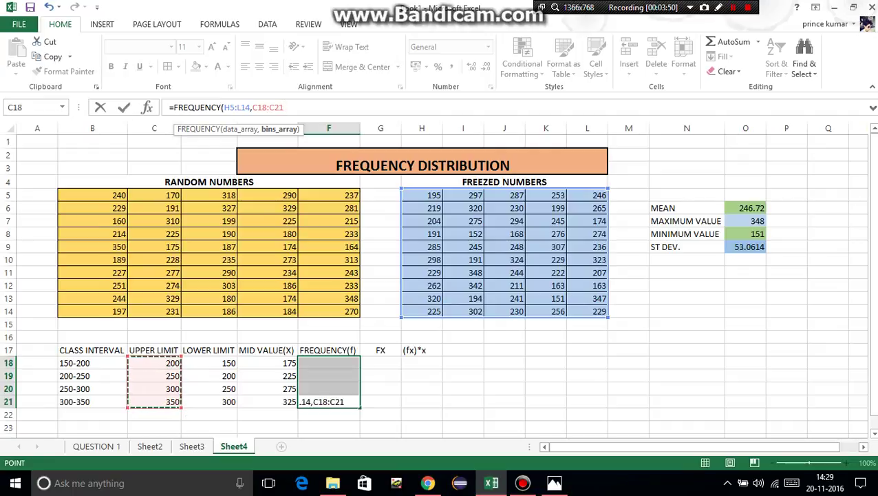
pyautogui.write(')')
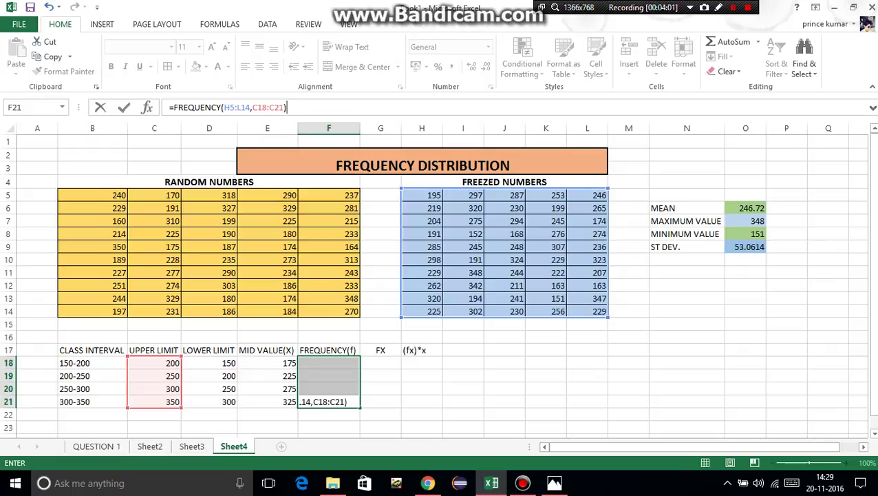
pyautogui.hotkey('ctrl', 'shift', 'Return')
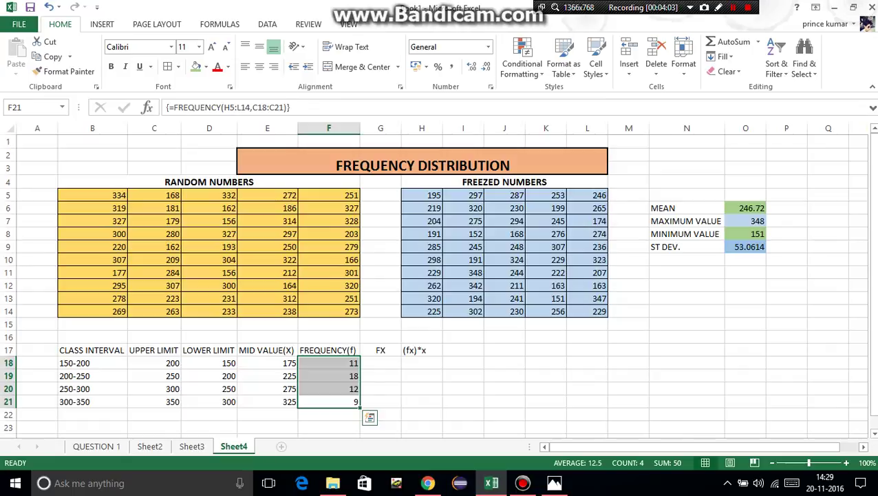
# - Sum the frequencies F18:F21 into F22 with AutoSum
pyautogui.click(381, 376)
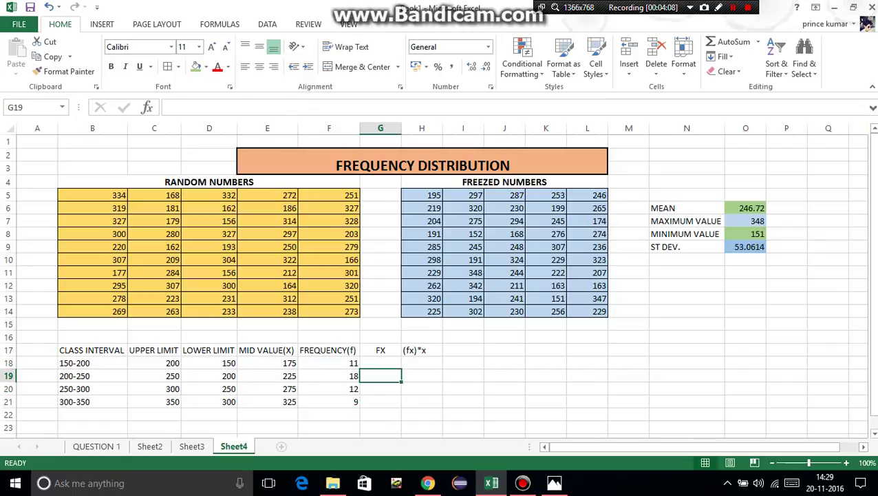
pyautogui.moveTo(329, 362); pyautogui.dragTo(329, 401)
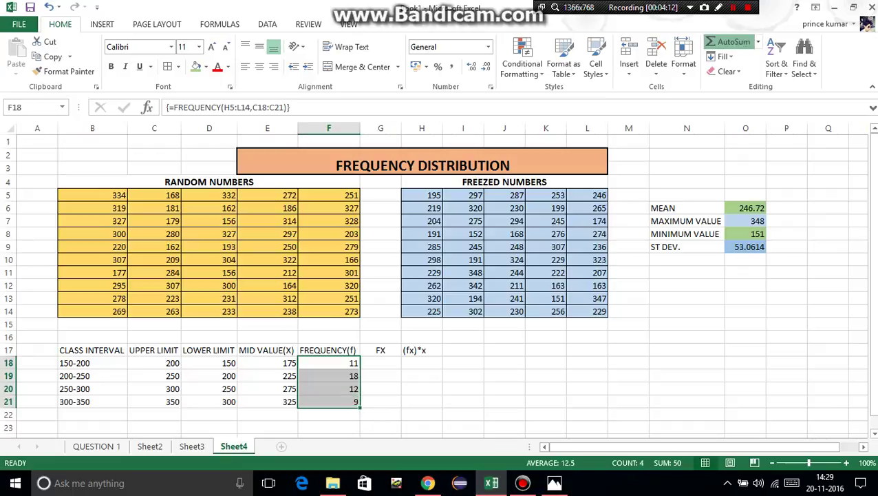
pyautogui.click(729, 41)
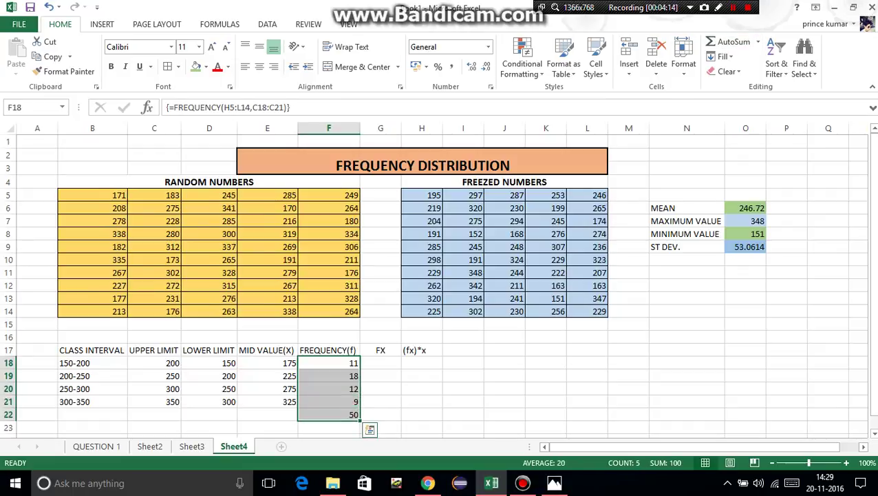
pyautogui.click(422, 376)
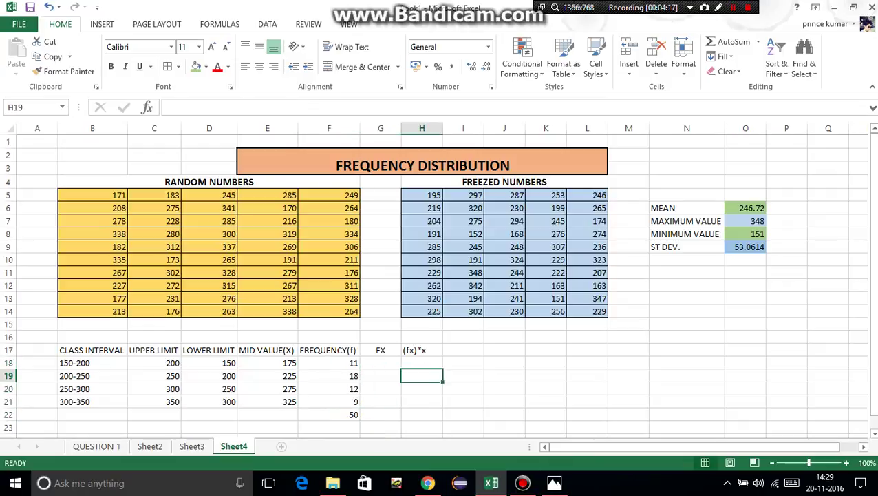
# - Calculate FX in G18 with the formula =F18*E18 and fill it down to G21
pyautogui.click(380, 363)
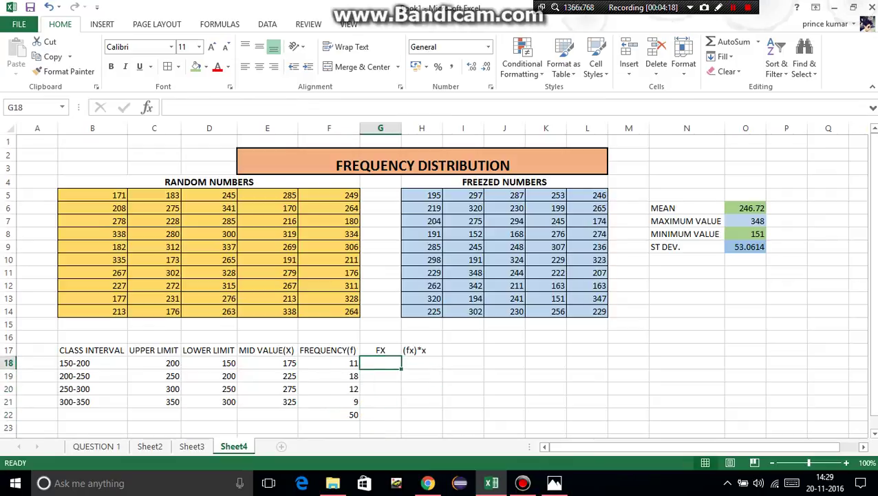
pyautogui.write('=')
pyautogui.press('Left')
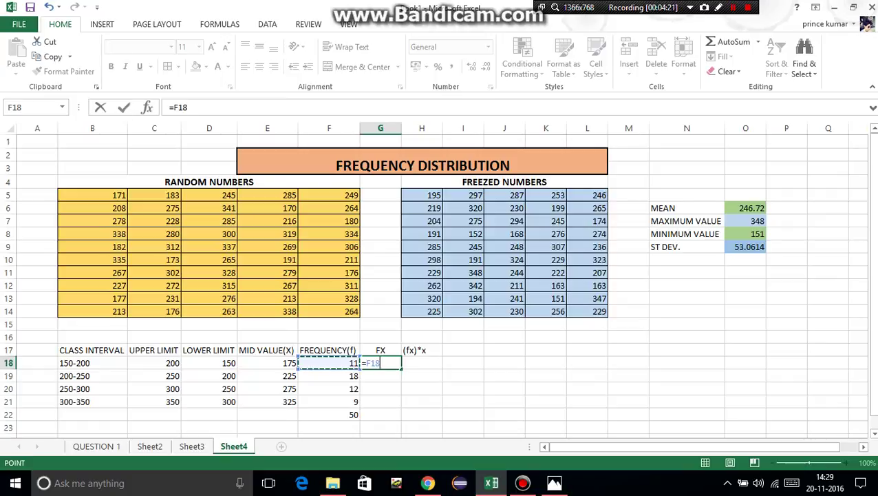
pyautogui.write('*')
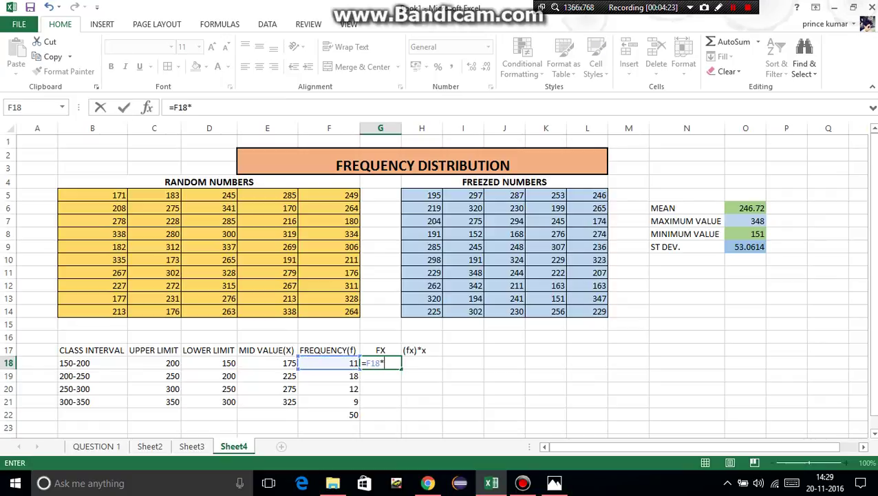
pyautogui.press('Left')
pyautogui.press('Left')
pyautogui.press('Return')
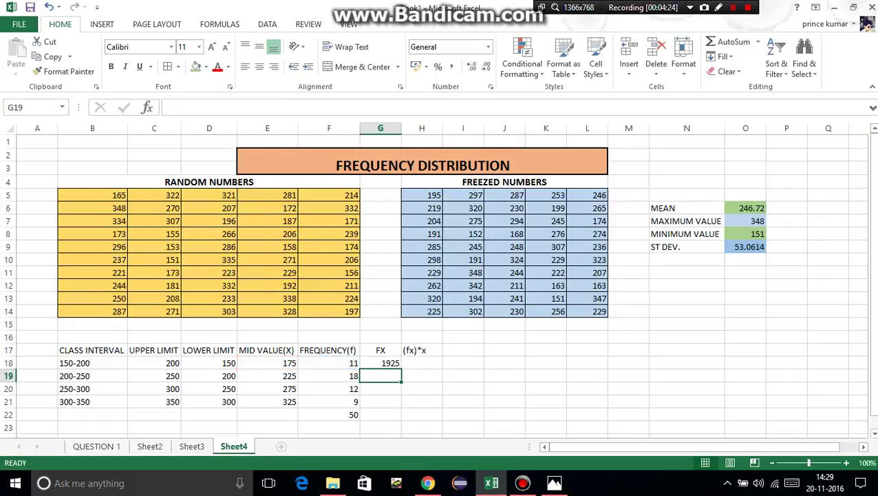
pyautogui.press('Up')
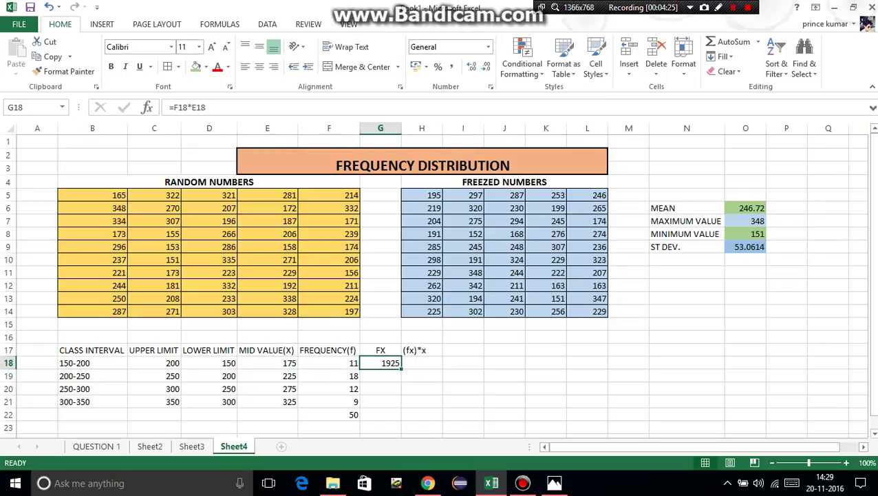
pyautogui.moveTo(401, 369); pyautogui.dragTo(400, 406)
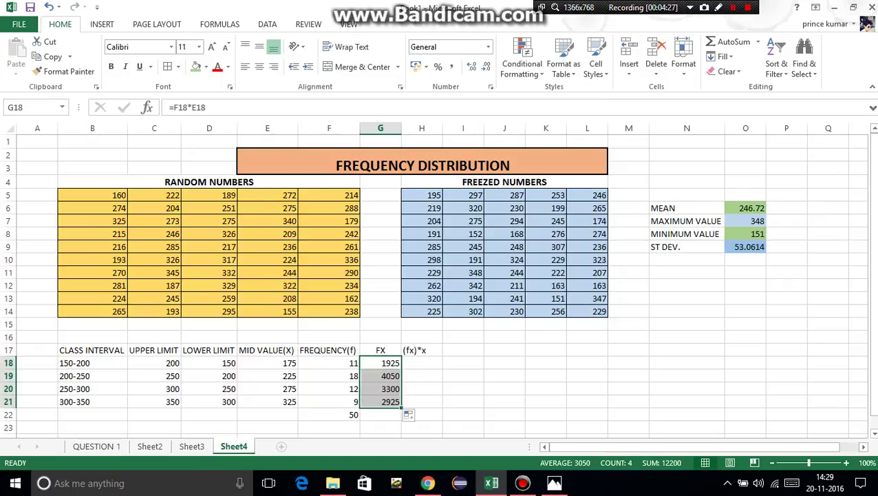
# - Calculate (fx)*x in H18 with the formula =G18*E18 and fill it down to H21
pyautogui.click(422, 362)
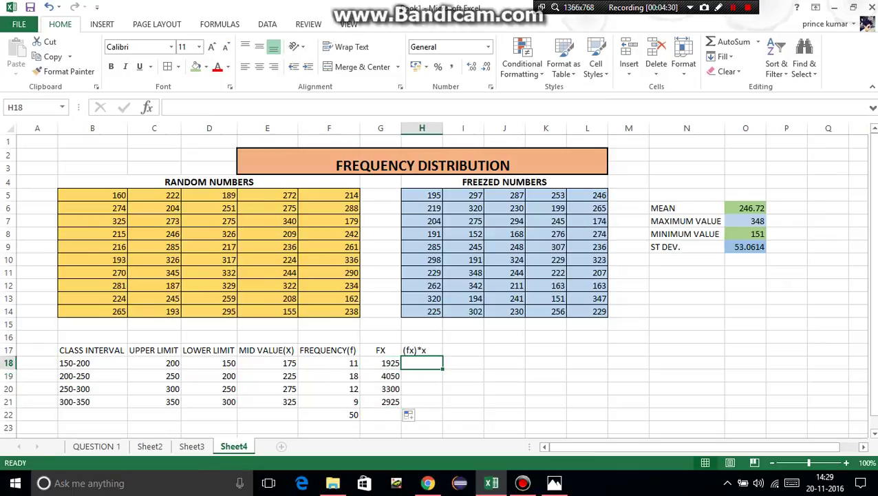
pyautogui.click(381, 363)
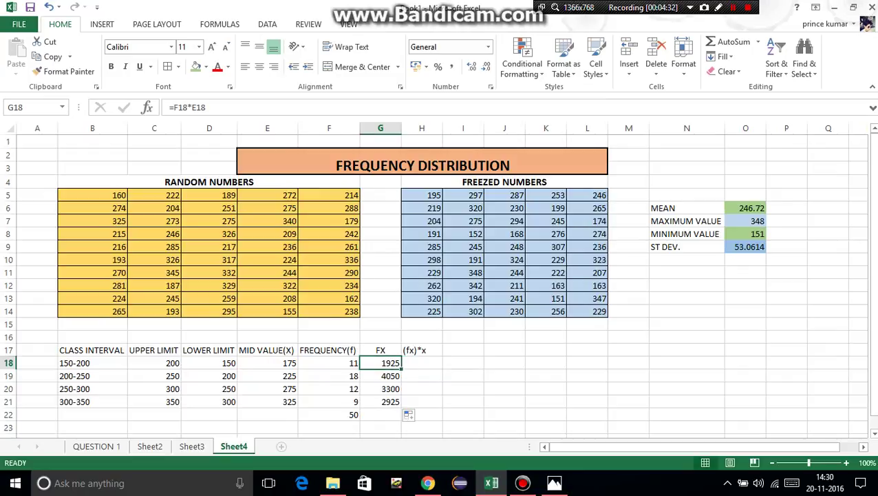
pyautogui.click(422, 363)
pyautogui.write('=')
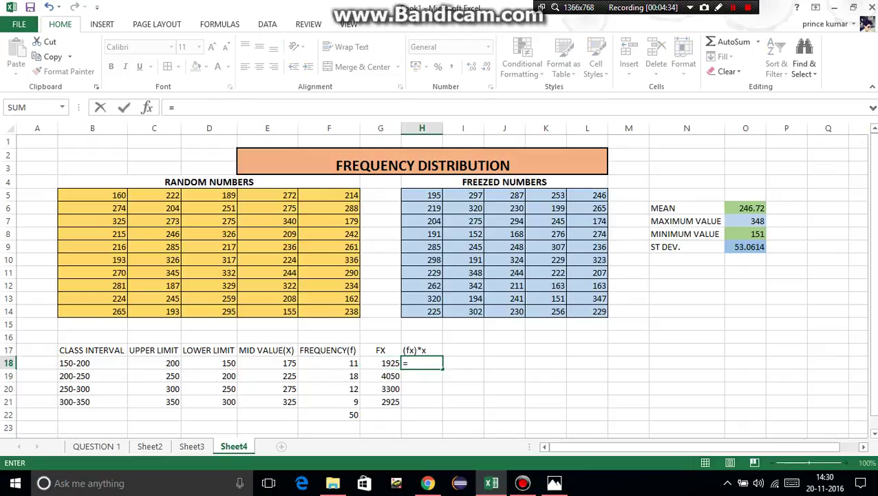
pyautogui.click(379, 362)
pyautogui.write('*')
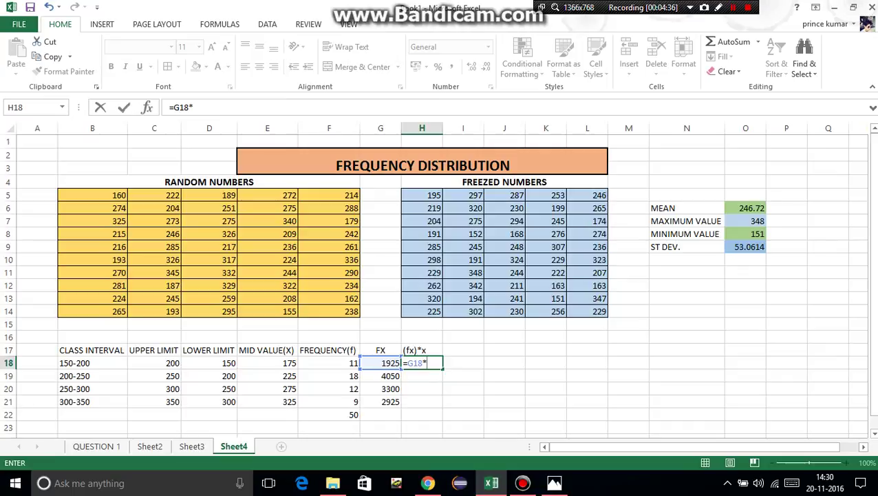
pyautogui.click(267, 363)
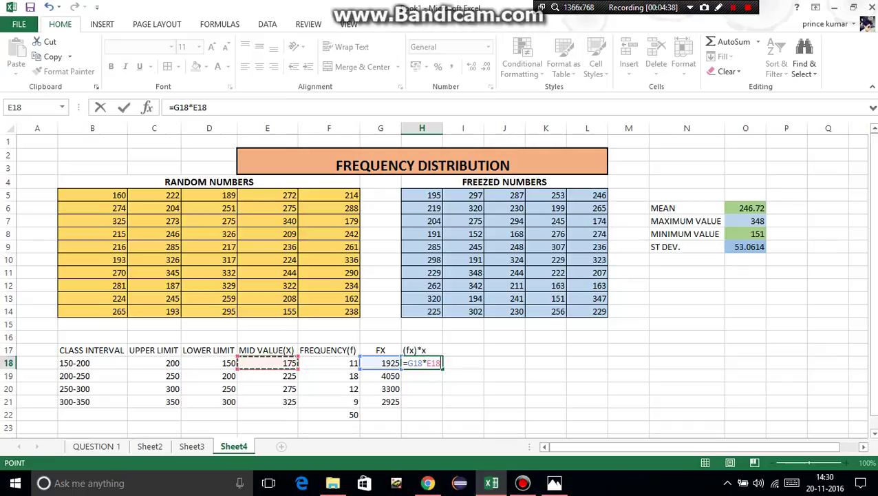
pyautogui.press('Return')
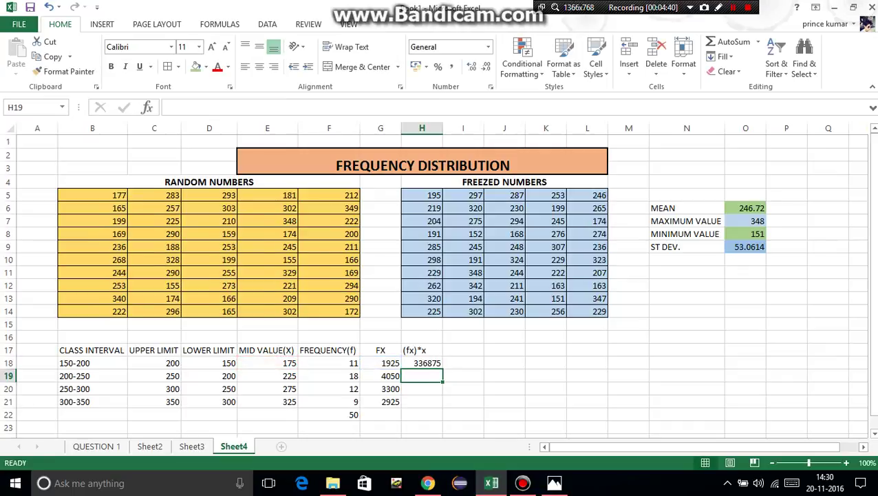
pyautogui.click(422, 362)
pyautogui.doubleClick(443, 369)
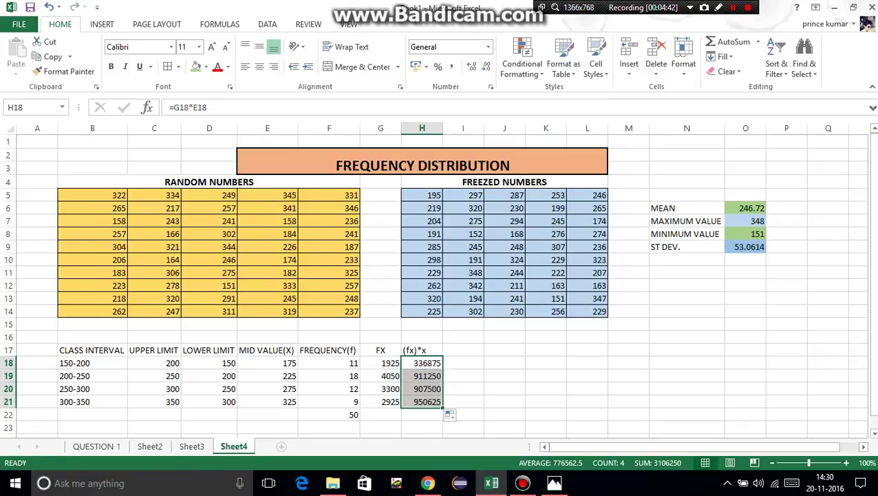
# - Enter the row label TOTAL in B22 beneath the class intervals
pyautogui.click(379, 415)
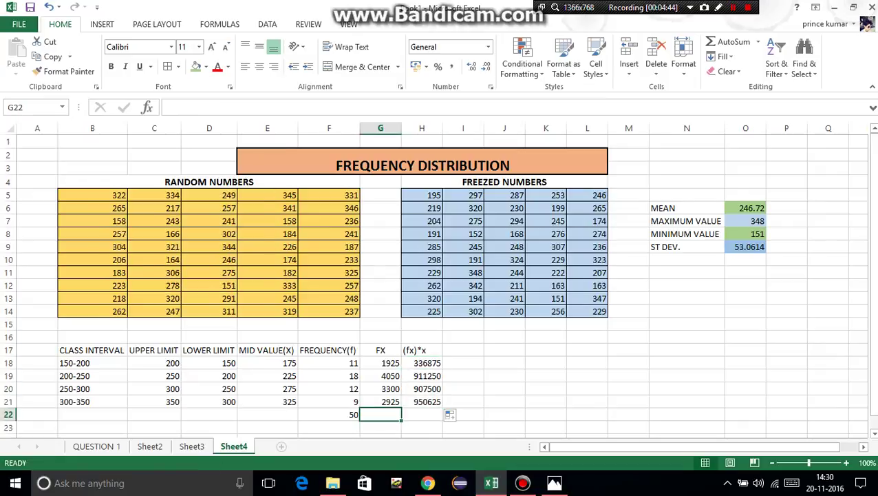
pyautogui.click(92, 414)
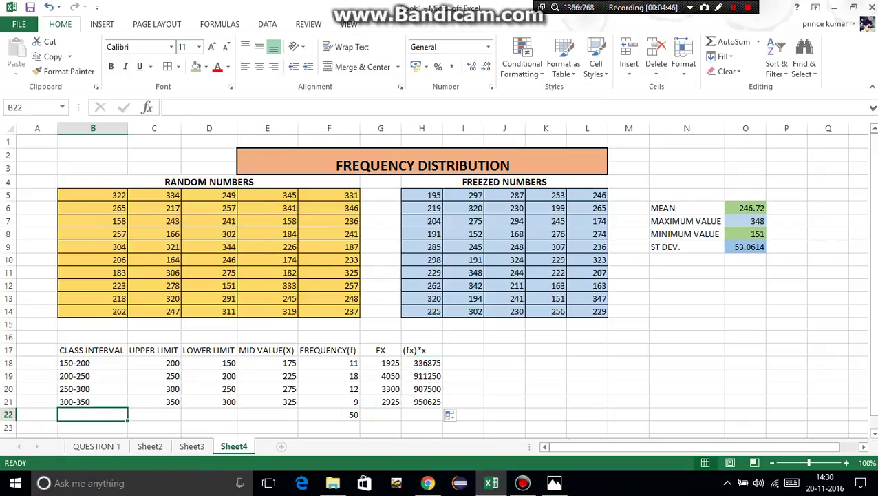
pyautogui.write('TOTA;')
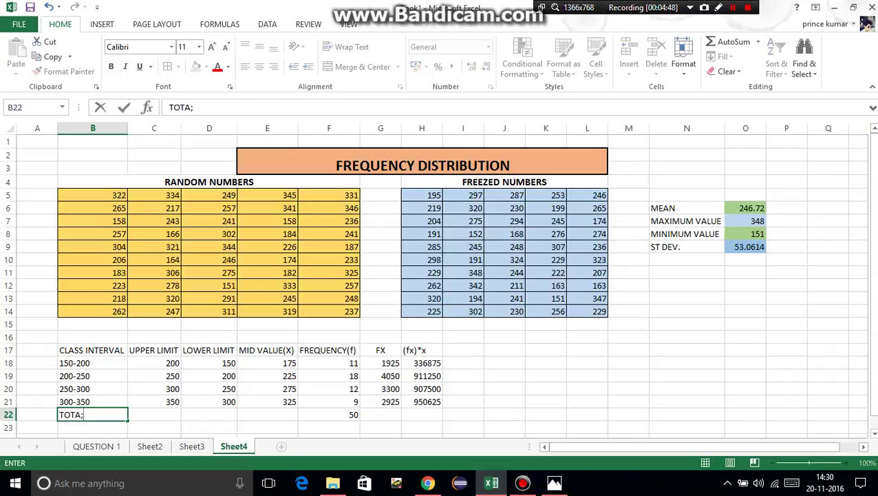
pyautogui.press('BackSpace')
pyautogui.write('L')
# - Sum the FX and (fx)*x columns into the total row cells G22 and H22 with AutoSum
pyautogui.click(380, 414)
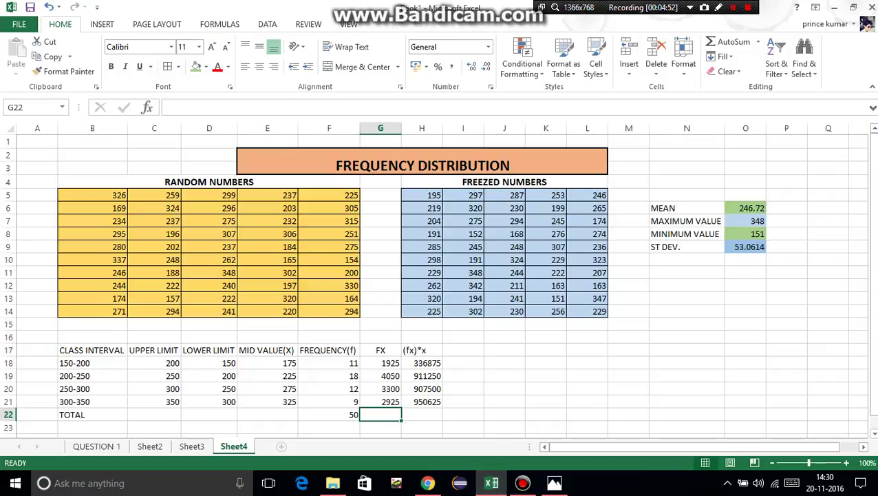
pyautogui.moveTo(381, 414); pyautogui.dragTo(422, 415)
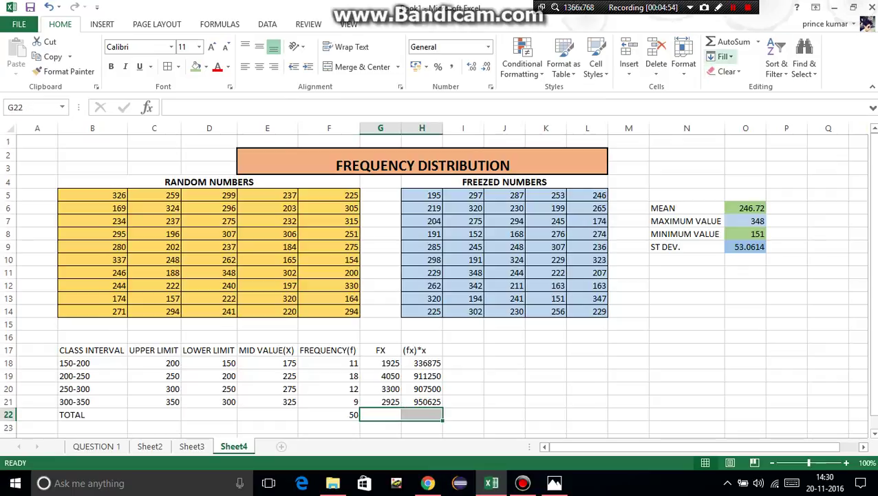
pyautogui.click(731, 41)
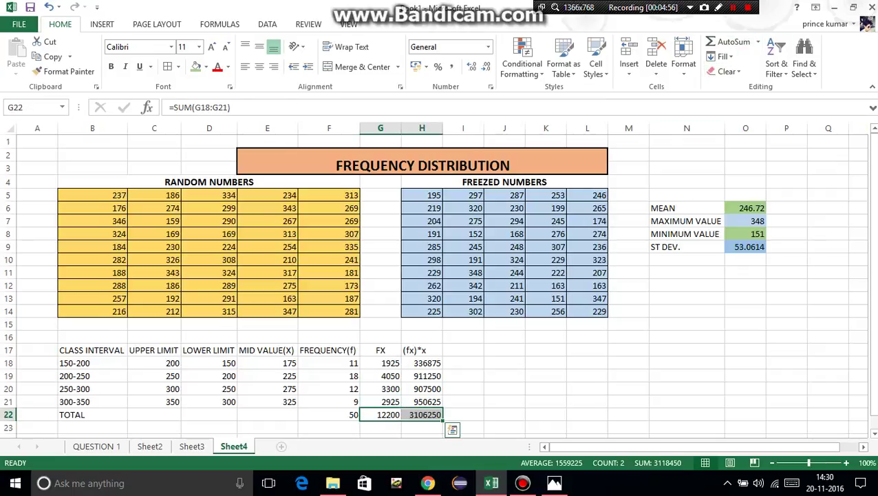
# - Enter the array formula =FREQUENCY(H5:L14,C18:C21) across cells J18 to J21
pyautogui.click(504, 350)
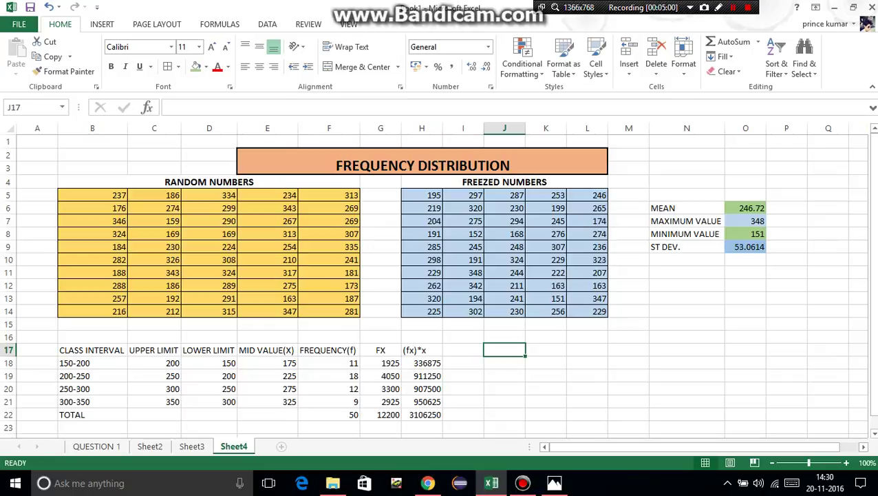
pyautogui.moveTo(504, 363); pyautogui.dragTo(505, 402)
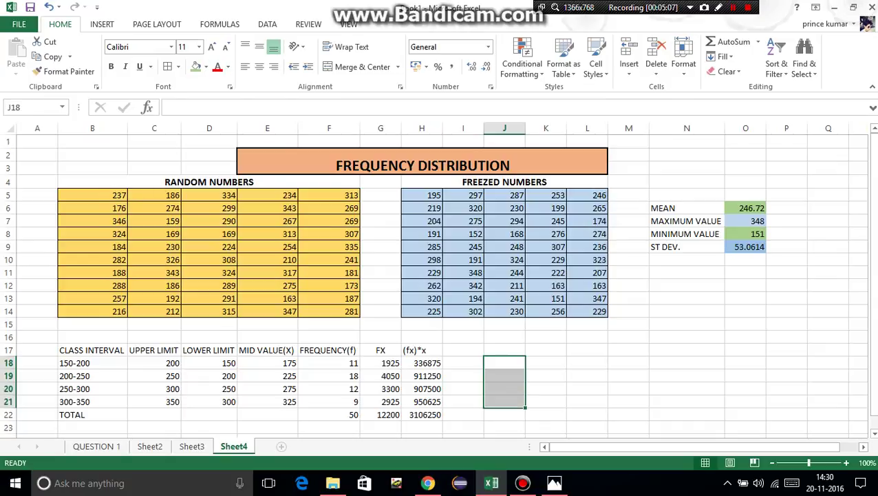
pyautogui.press('F2')
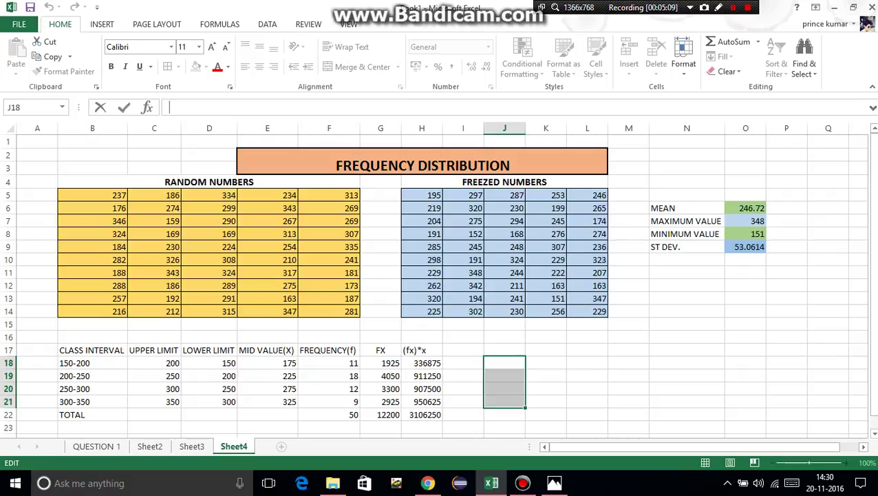
pyautogui.write('=FRE')
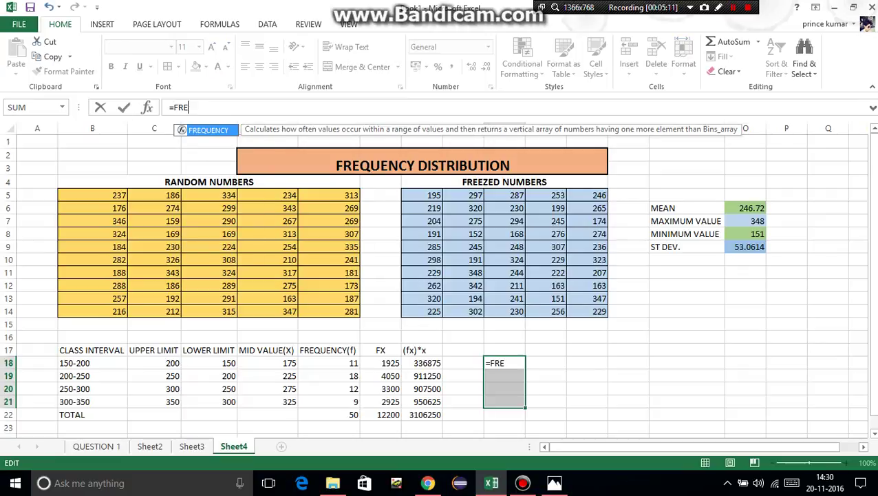
pyautogui.write('QUENCY(')
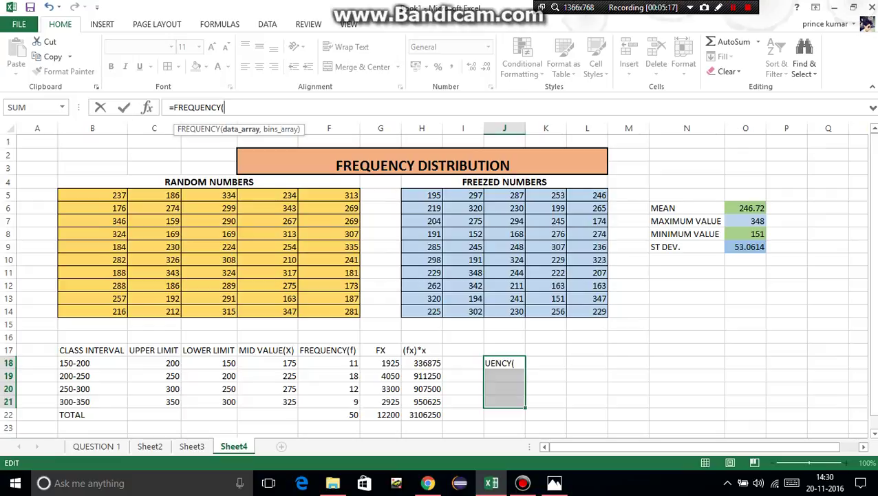
pyautogui.moveTo(406, 195); pyautogui.dragTo(604, 314)
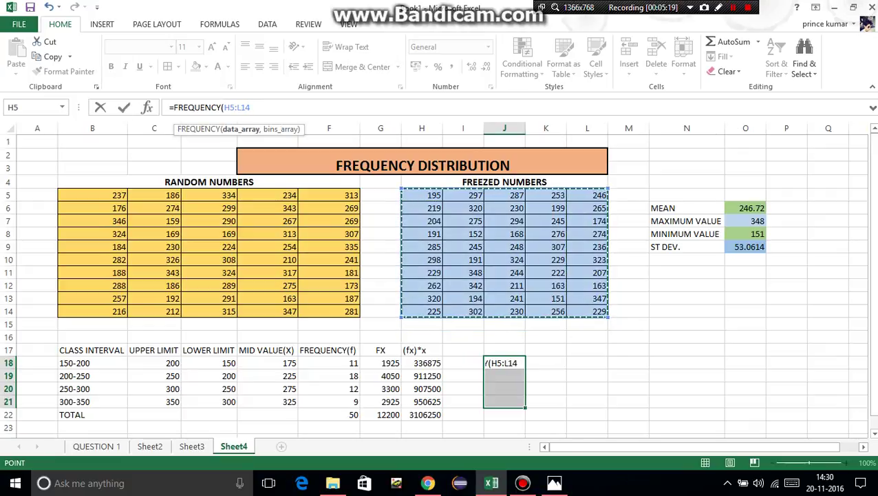
pyautogui.write(',')
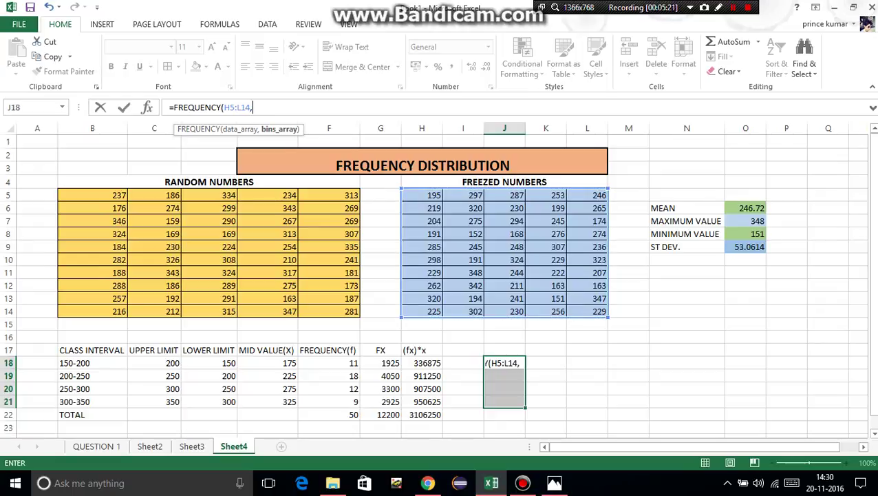
pyautogui.moveTo(155, 363); pyautogui.dragTo(155, 401)
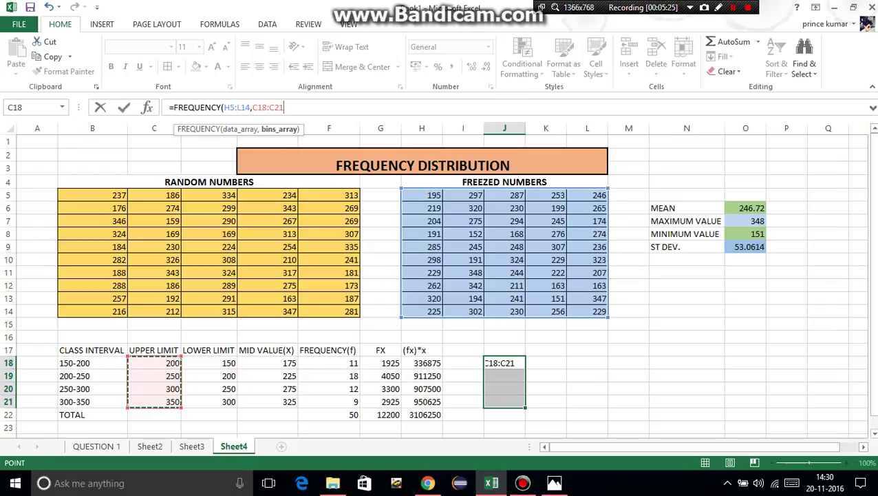
pyautogui.write(')')
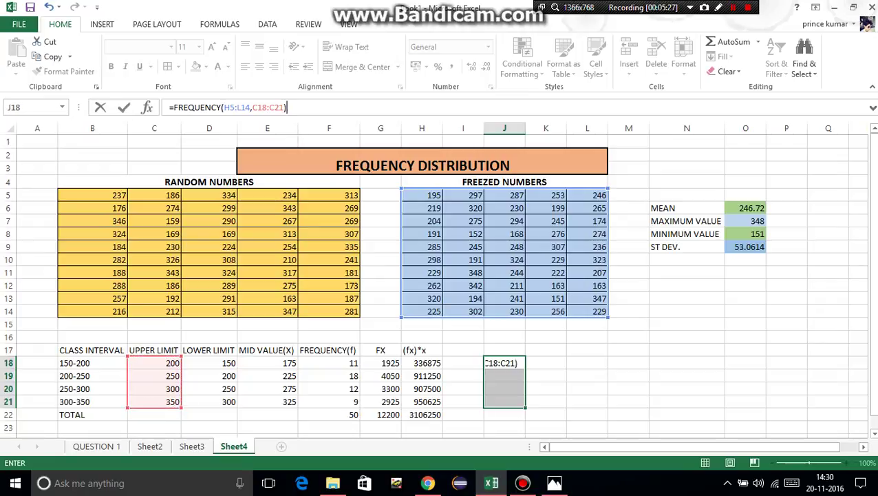
pyautogui.hotkey('ctrl', 'shift', 'Return')
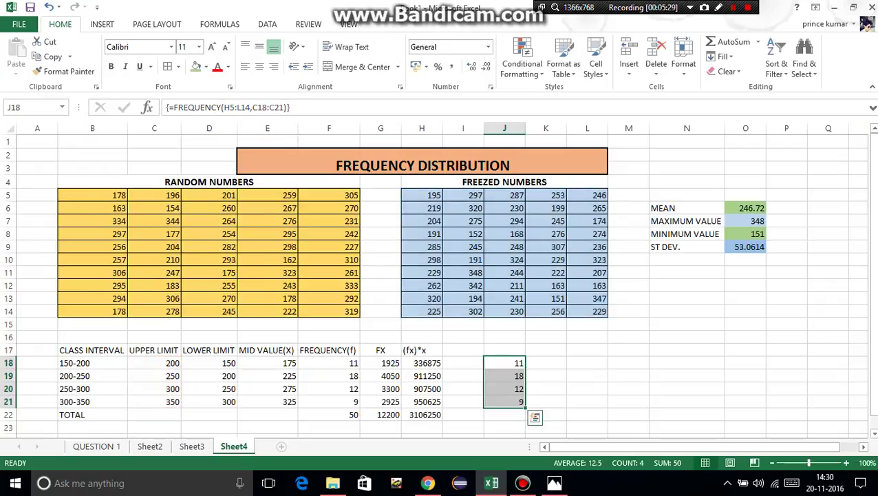
# - Clear the repeated frequency results from cells J18 to J22
pyautogui.click(546, 363)
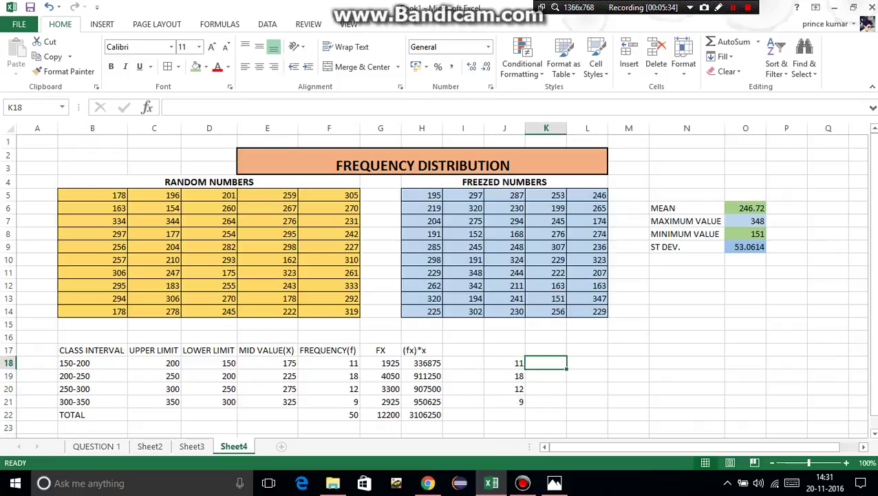
pyautogui.moveTo(505, 363); pyautogui.dragTo(504, 415)
pyautogui.press('Delete')
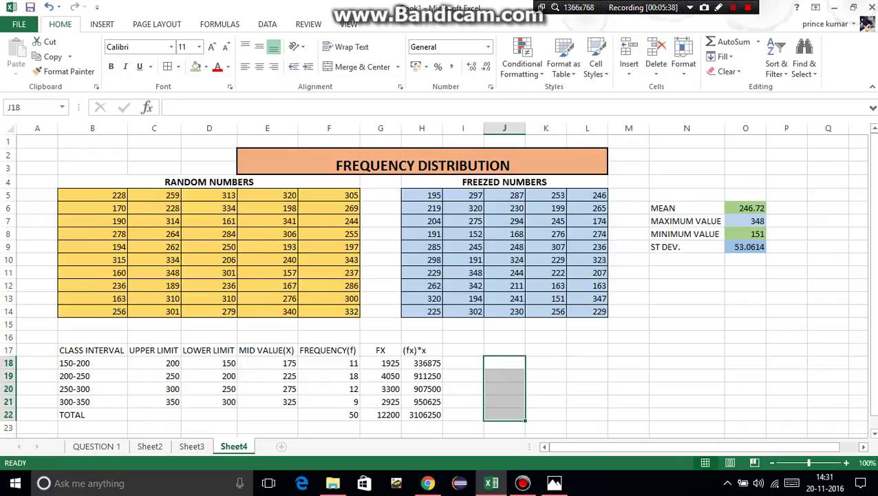
pyautogui.click(545, 401)
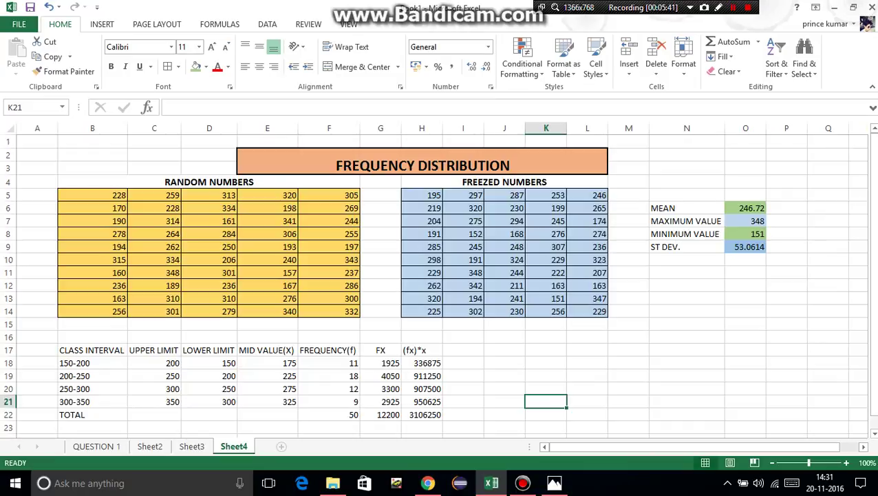
# - Enter the labels MEAN in J18 and STANDARD DEV in J19 beside the frequency table
pyautogui.click(504, 363)
pyautogui.write('MEA')
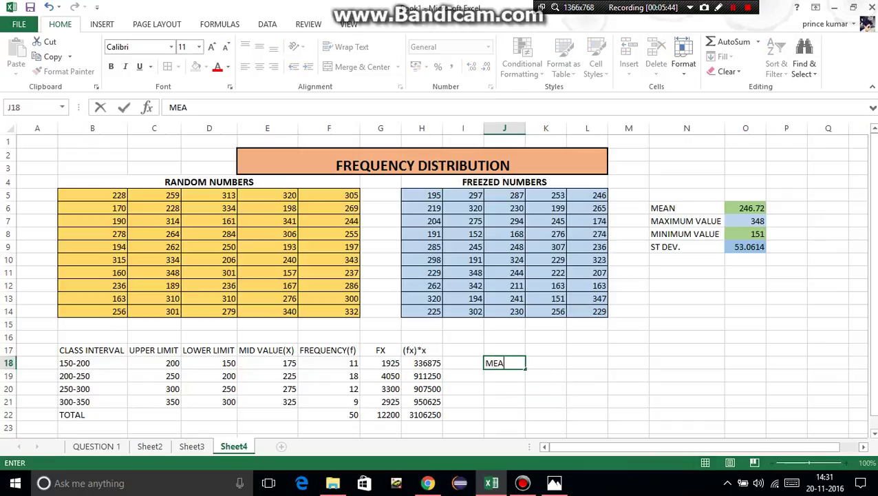
pyautogui.write('N')
pyautogui.press('Return')
pyautogui.write('STA')
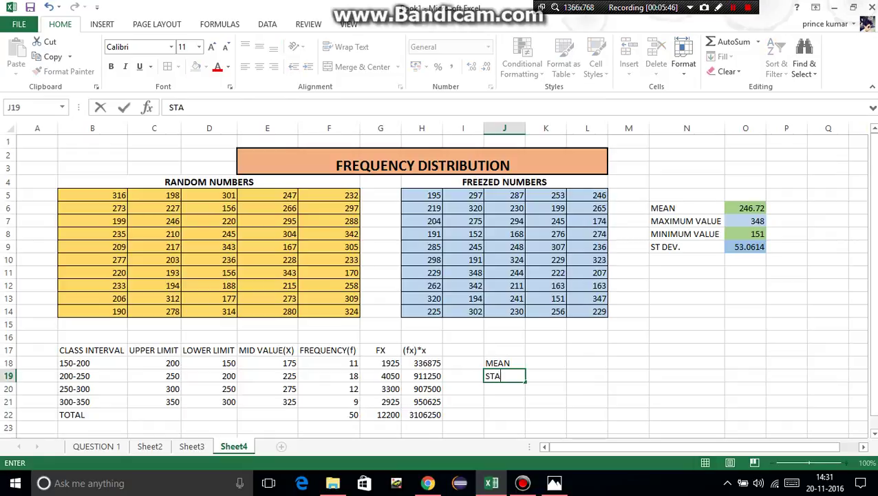
pyautogui.write('NDARD C')
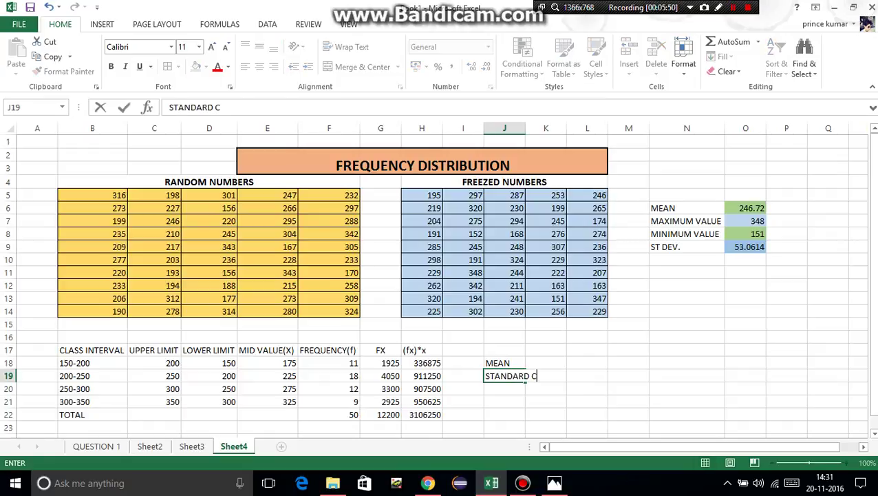
pyautogui.press('BackSpace')
pyautogui.write('DEV')
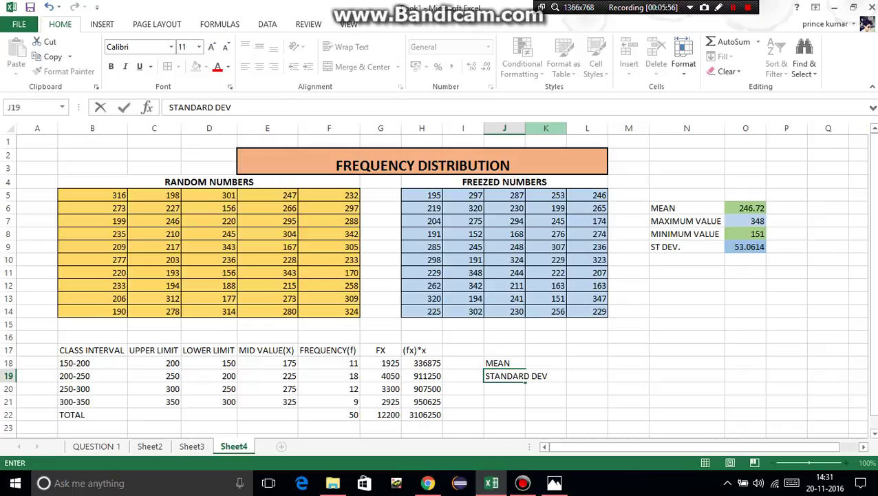
# - Widen column J to fit its STANDARD DEV label
pyautogui.click(546, 128)
pyautogui.doubleClick(525, 128)
pyautogui.moveTo(608, 360); pyautogui.dragTo(577, 363)
pyautogui.click(572, 375)
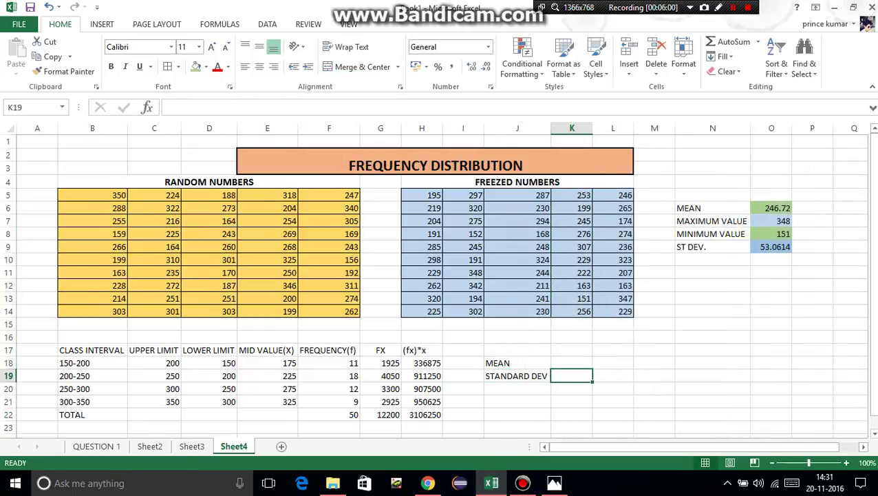
# - Calculate the mean in K18 with the formula =G22/F22
pyautogui.click(572, 362)
pyautogui.write('=')
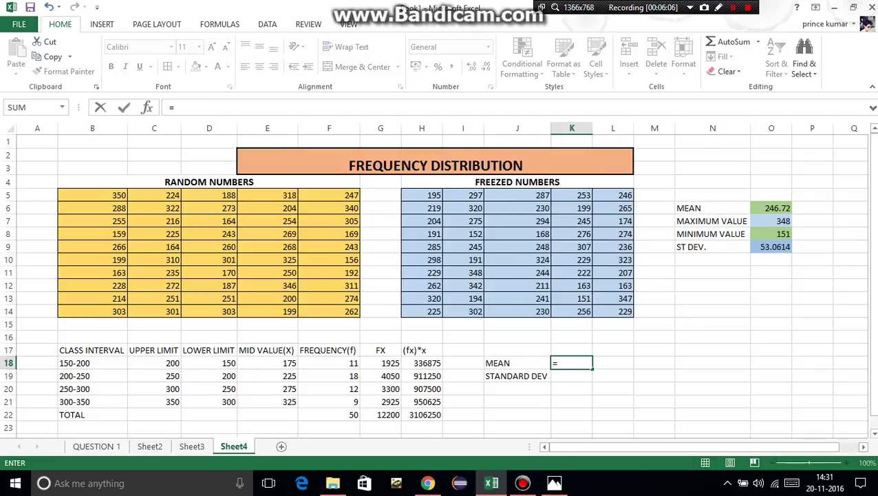
pyautogui.click(381, 414)
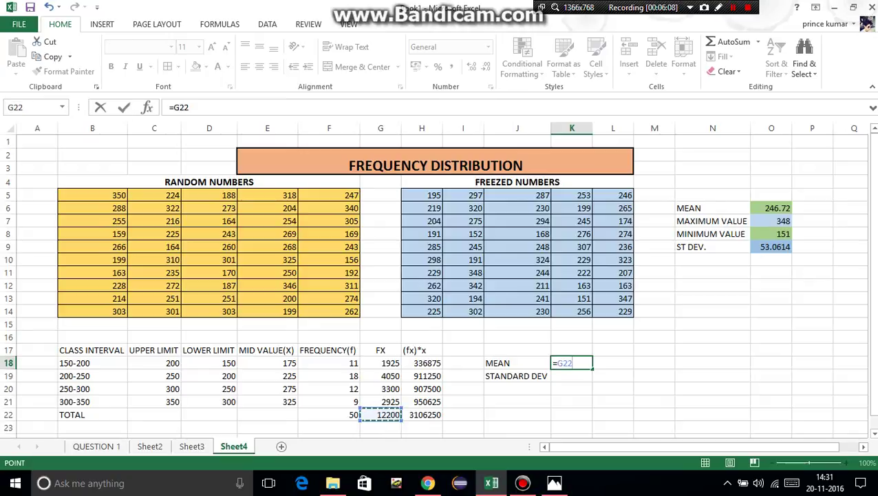
pyautogui.write('/')
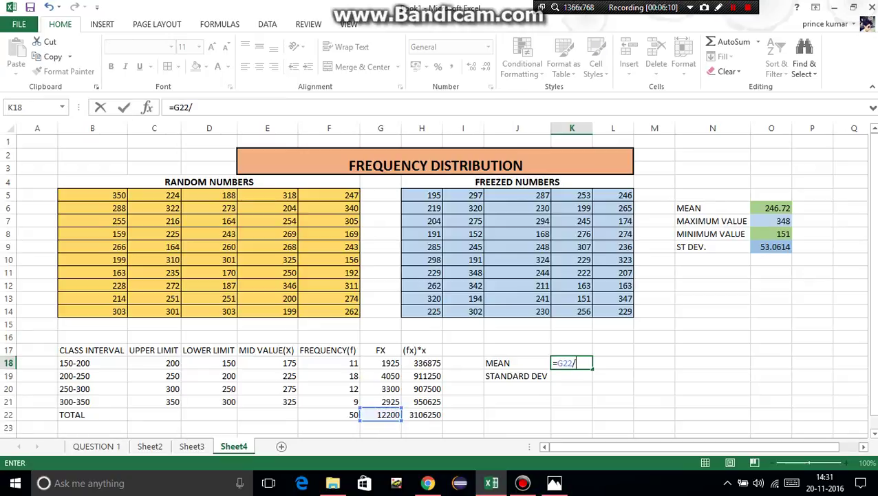
pyautogui.click(355, 414)
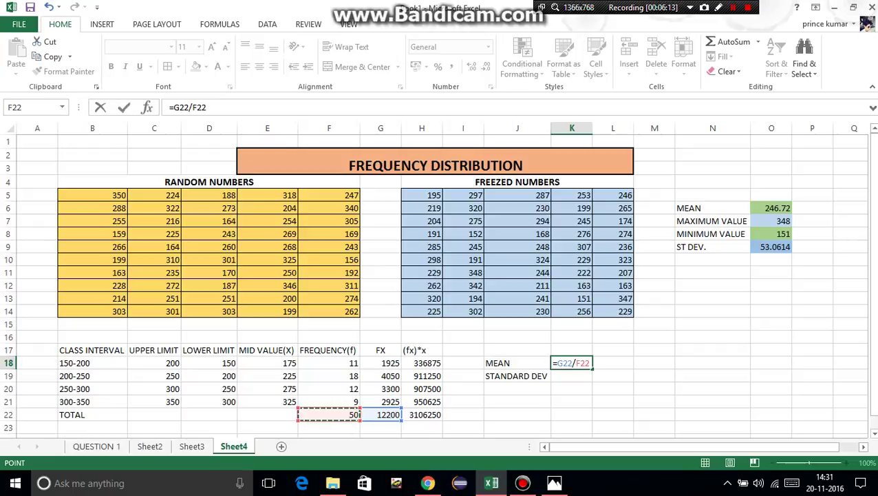
pyautogui.press('Return')
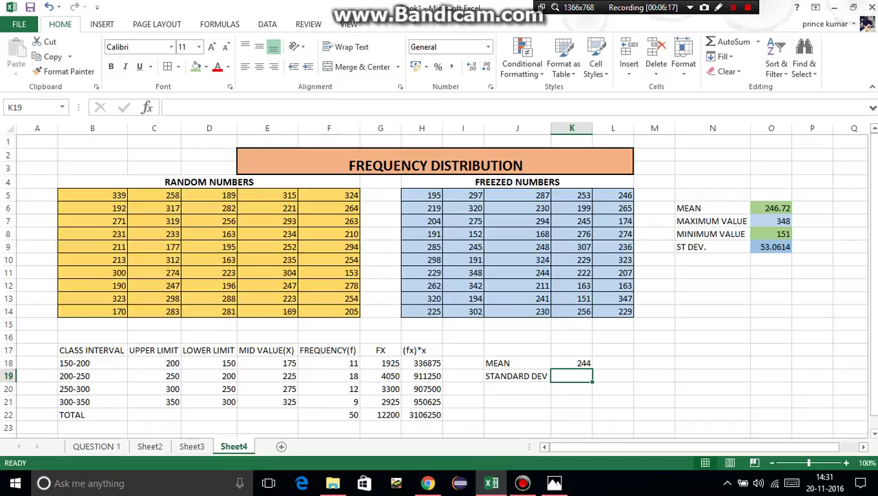
# - Calculate the standard deviation in K19 with the formula =SQRT((H22/F22)-(G22/F22))
pyautogui.write('=SQT')
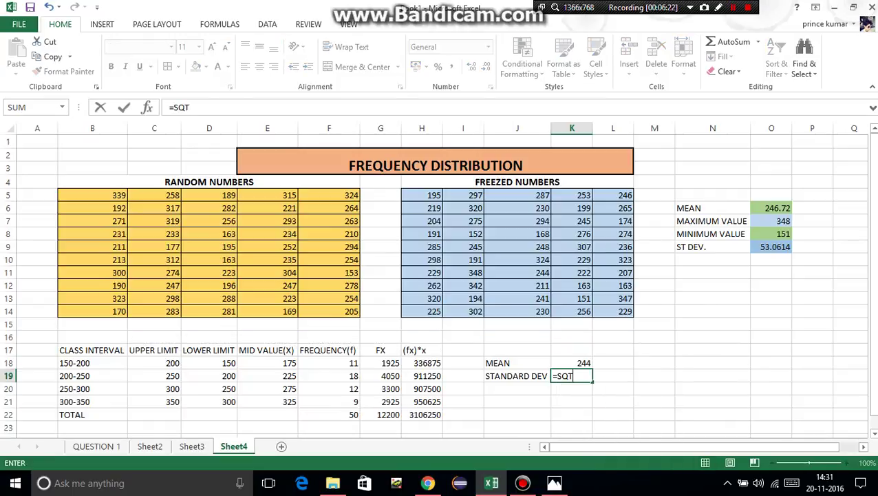
pyautogui.press('BackSpace')
pyautogui.write('RT(')
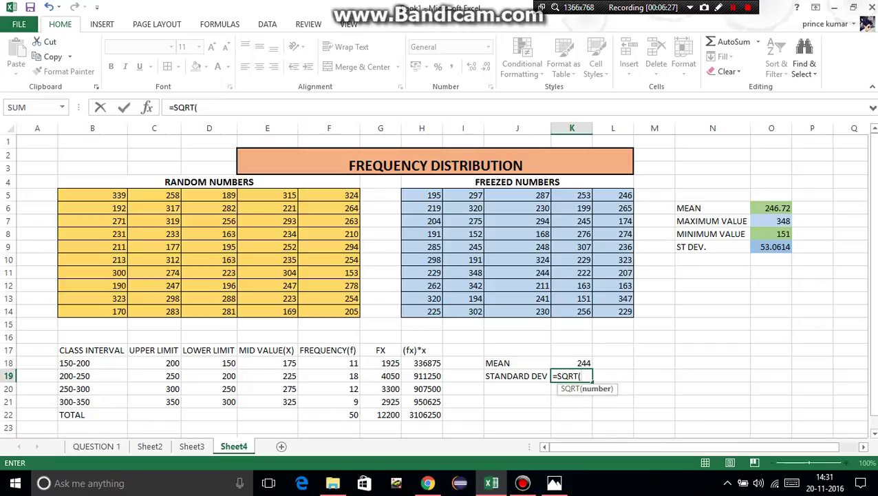
pyautogui.write('(')
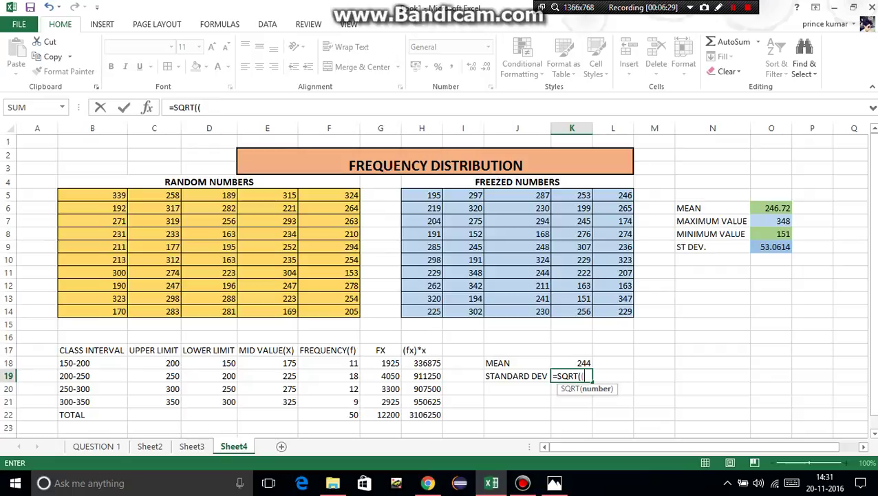
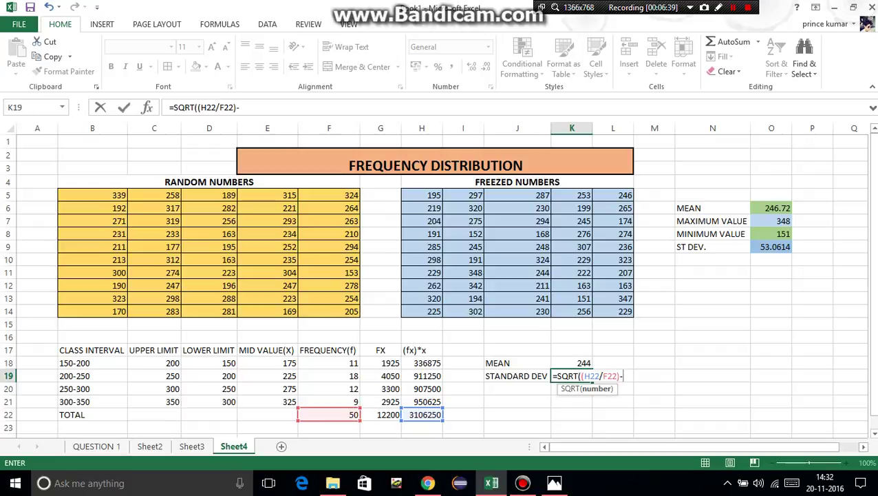
pyautogui.write('(')
pyautogui.click(382, 415)
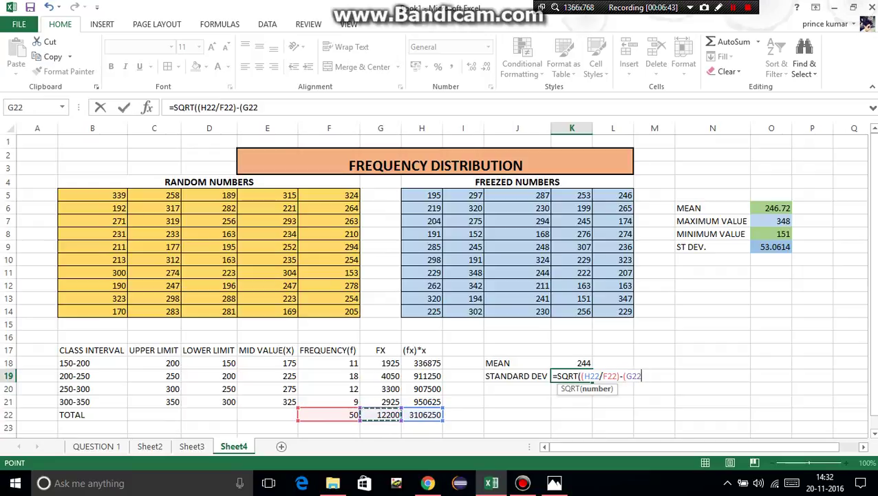
pyautogui.write('/')
pyautogui.click(346, 415)
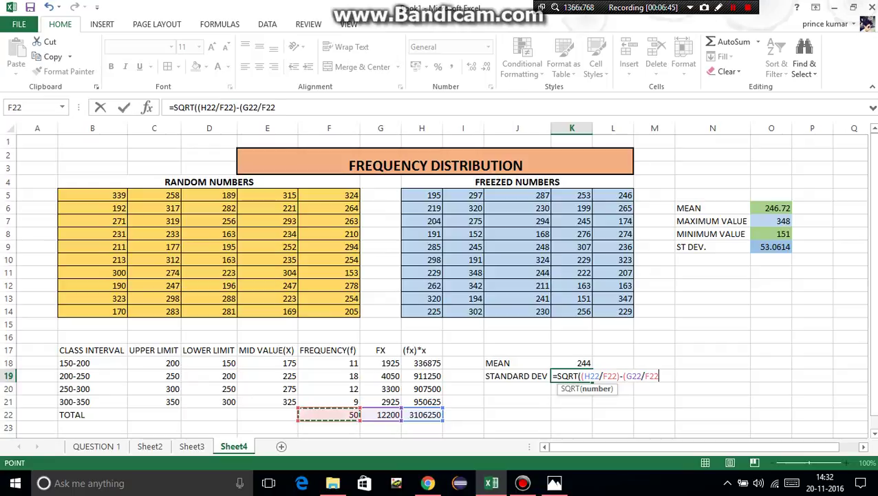
pyautogui.write(')')
pyautogui.write(')')
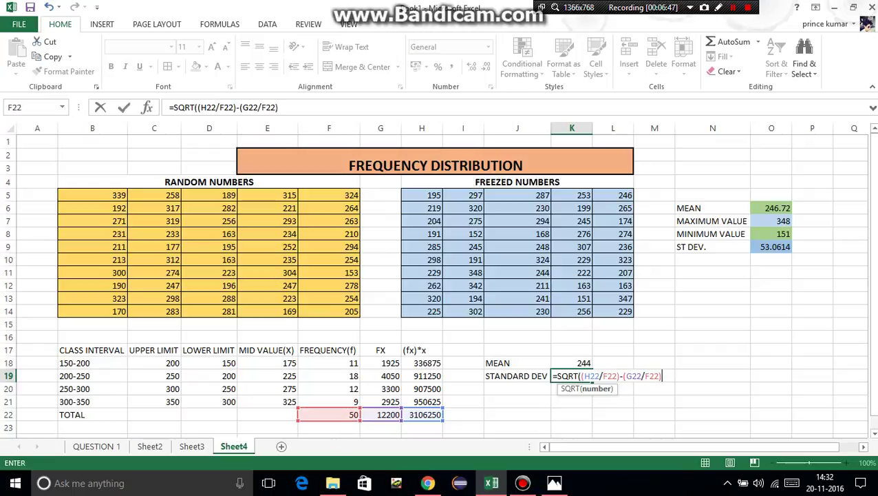
pyautogui.write(')')
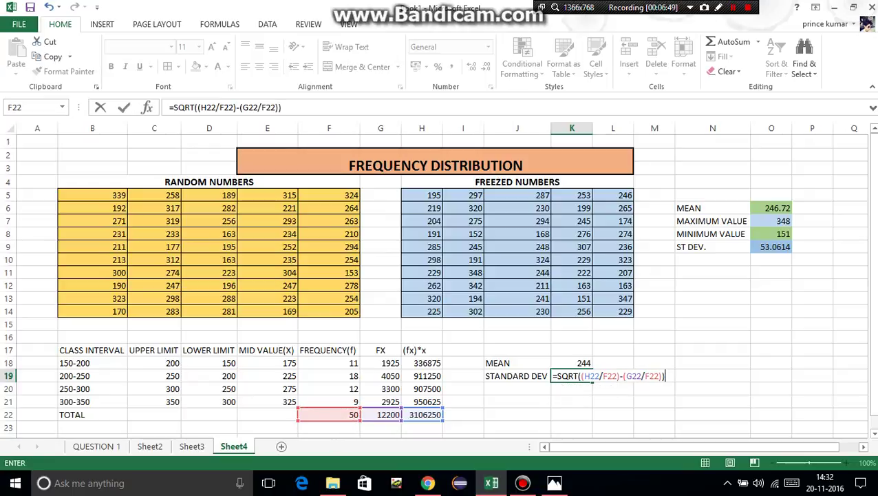
pyautogui.press('Return')
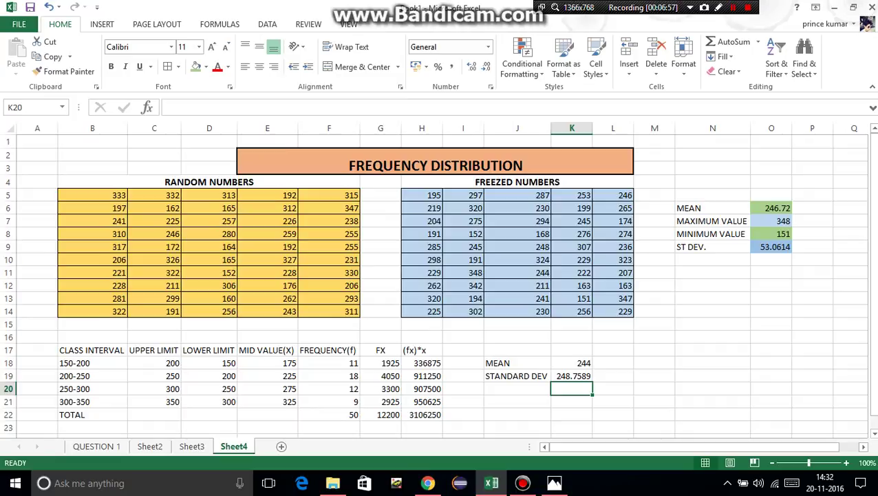
# - Format the frequency table B17:H22 with bold text, all borders and a green fill
pyautogui.moveTo(92, 350); pyautogui.dragTo(422, 414)
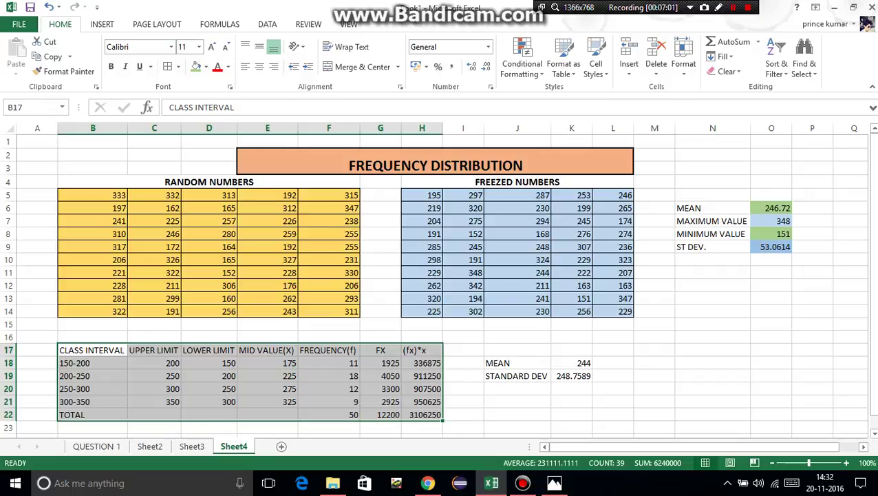
pyautogui.click(111, 66)
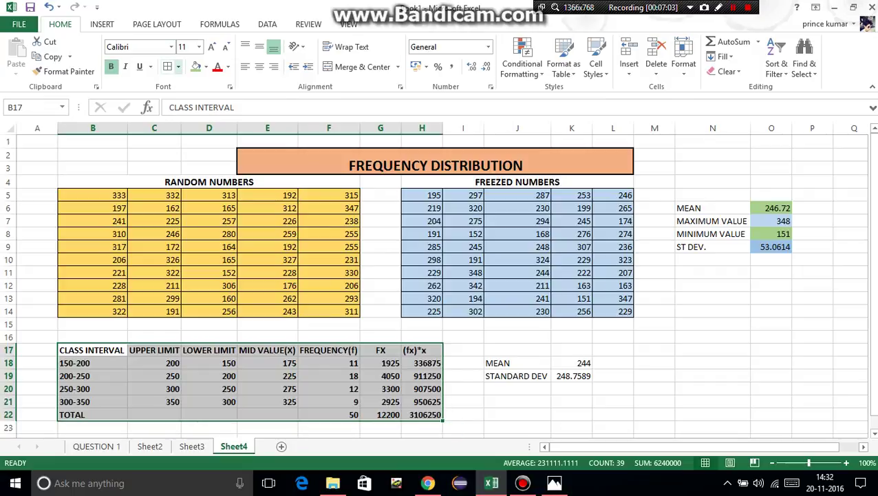
pyautogui.click(177, 66)
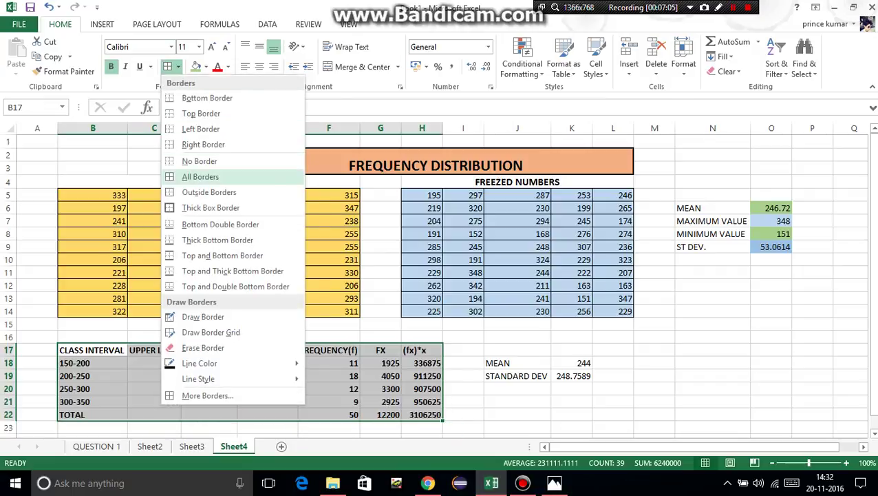
pyautogui.click(200, 176)
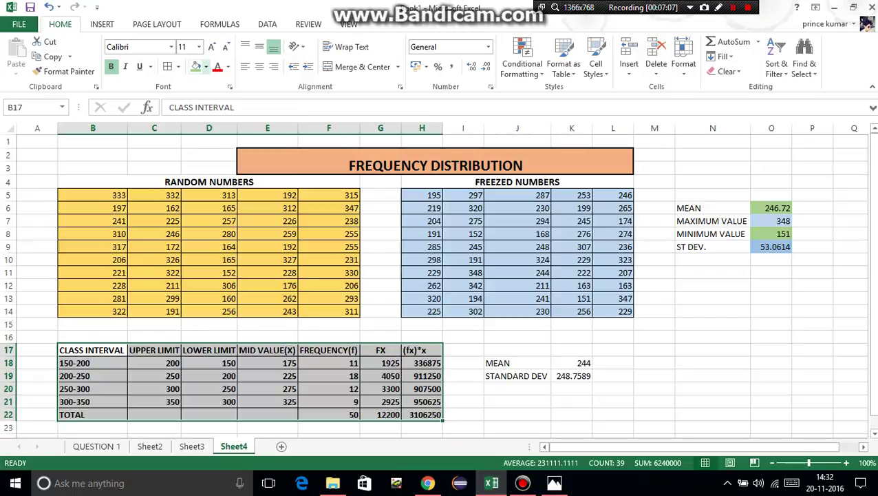
pyautogui.click(196, 67)
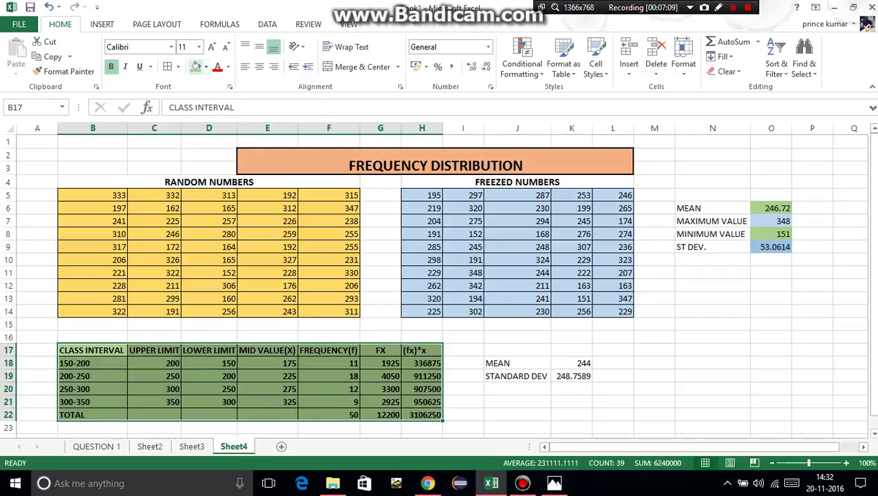
pyautogui.click(463, 350)
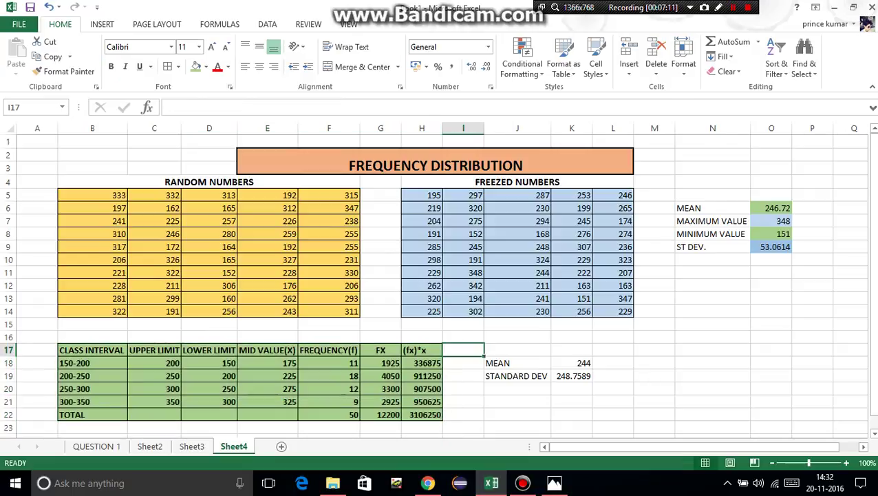
# - Fill the frequency table's header row B17:H17 and its class interval column B17:B22 with light blue
pyautogui.moveTo(91, 350); pyautogui.dragTo(422, 350)
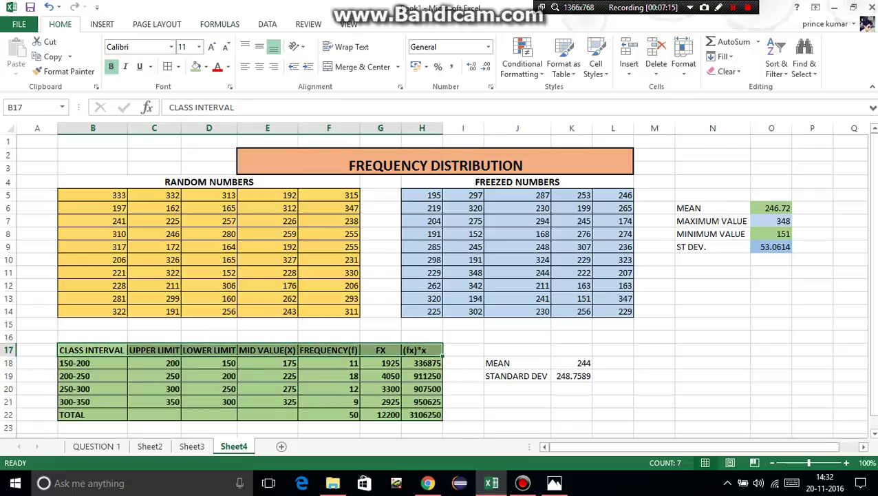
pyautogui.click(205, 66)
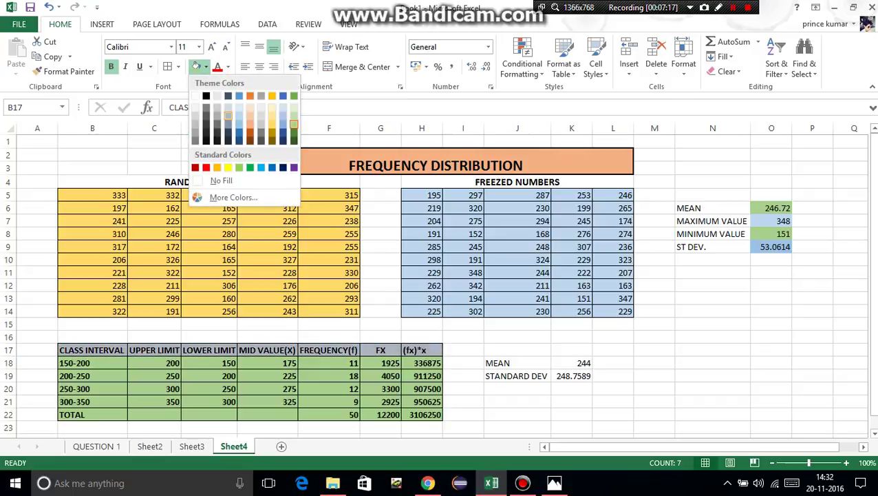
pyautogui.click(238, 116)
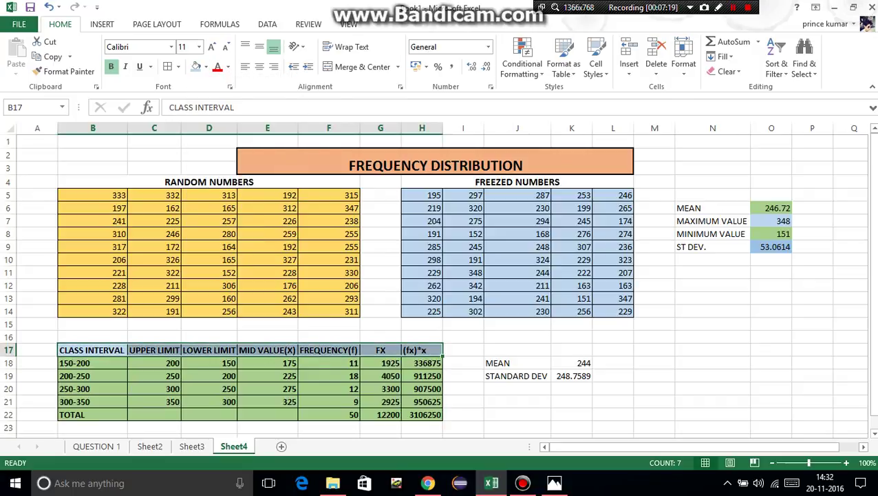
pyautogui.moveTo(92, 415); pyautogui.dragTo(93, 349)
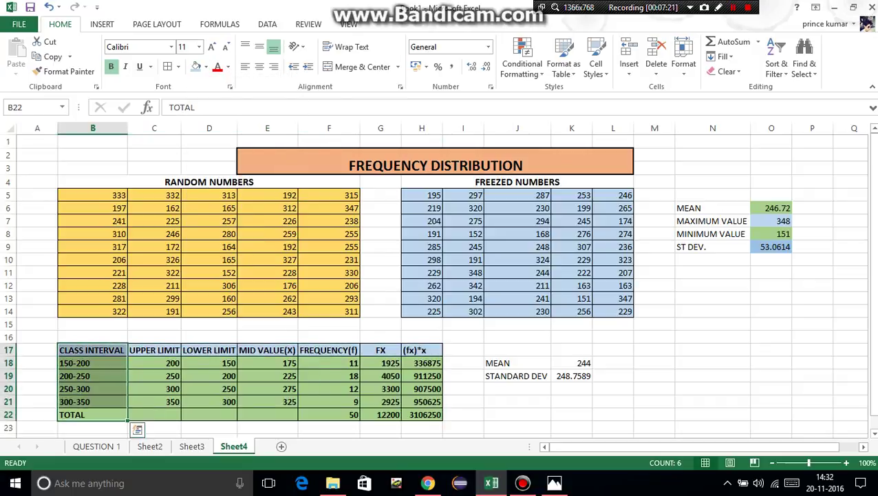
pyautogui.click(196, 67)
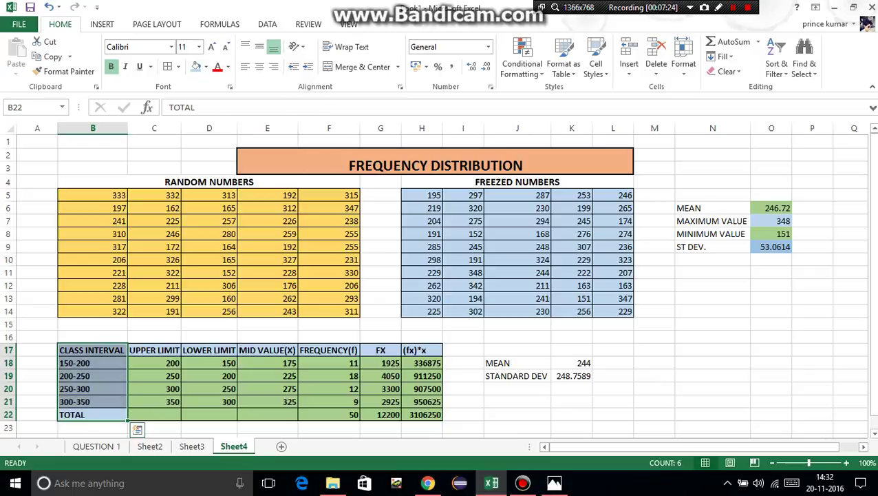
# - Make the mean and standard deviation block J18:K20 bold at size 12 and widen column J to fit its label
pyautogui.click(517, 389)
pyautogui.moveTo(572, 389); pyautogui.dragTo(517, 363)
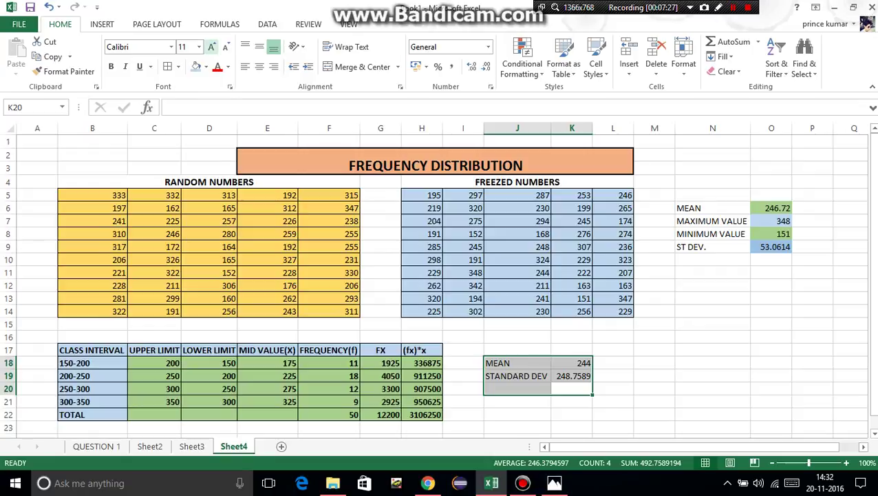
pyautogui.click(211, 47)
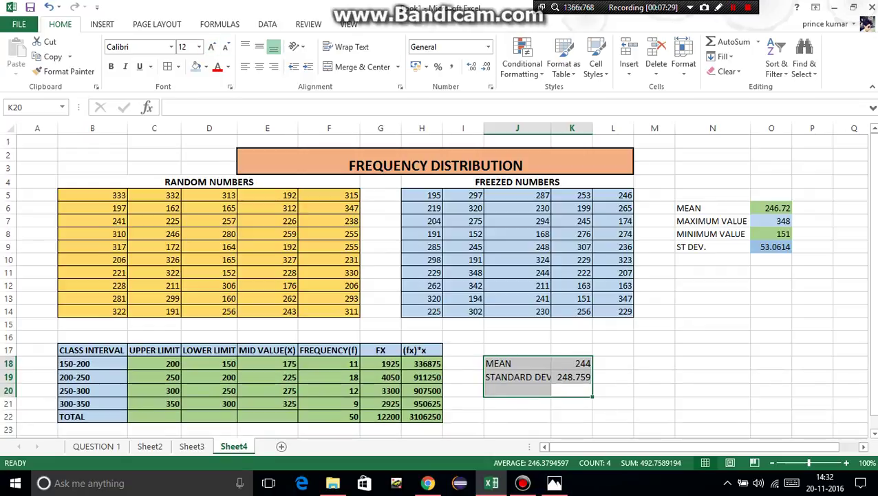
pyautogui.click(111, 66)
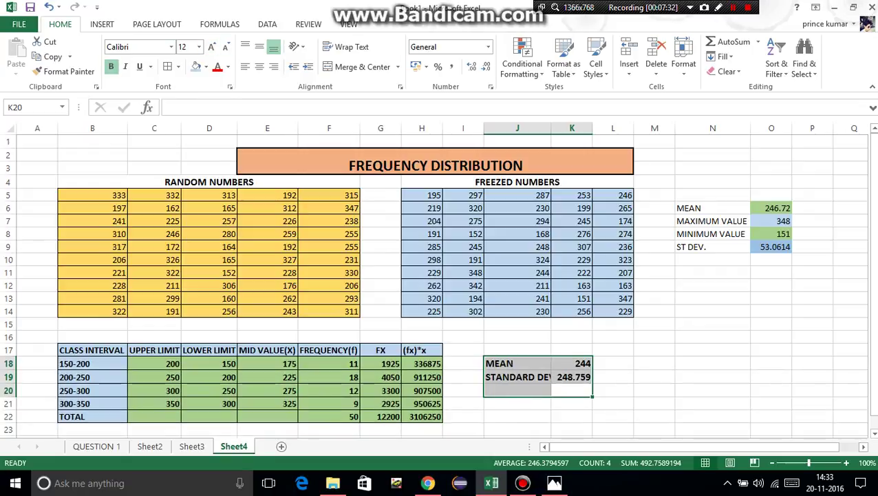
pyautogui.doubleClick(552, 128)
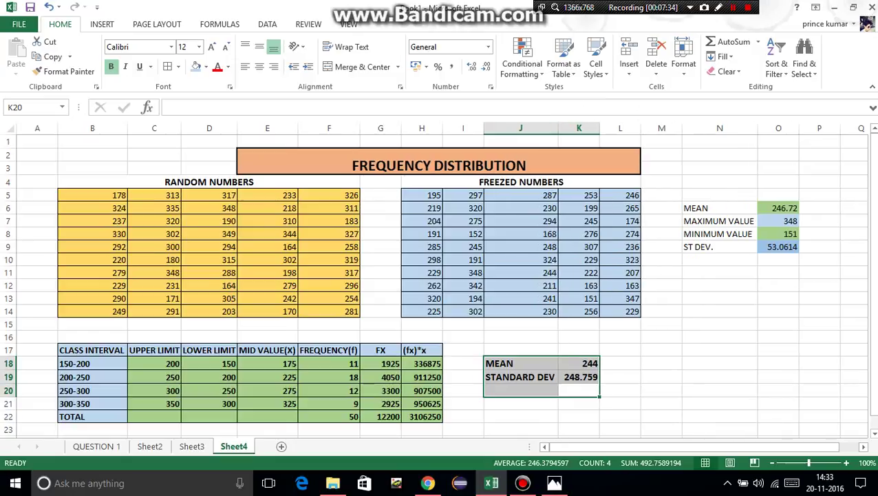
pyautogui.click(720, 311)
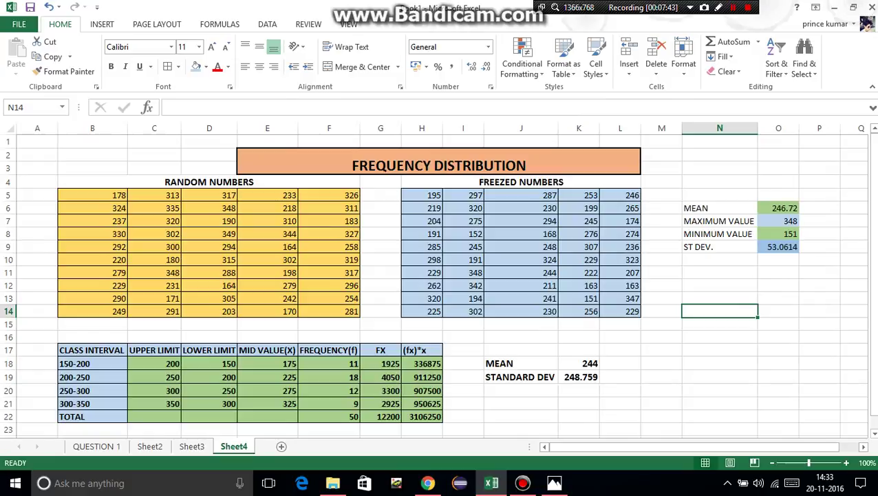
# - Insert a 3-D pie chart of the class frequencies in F18:F21
pyautogui.moveTo(329, 363); pyautogui.dragTo(363, 415)
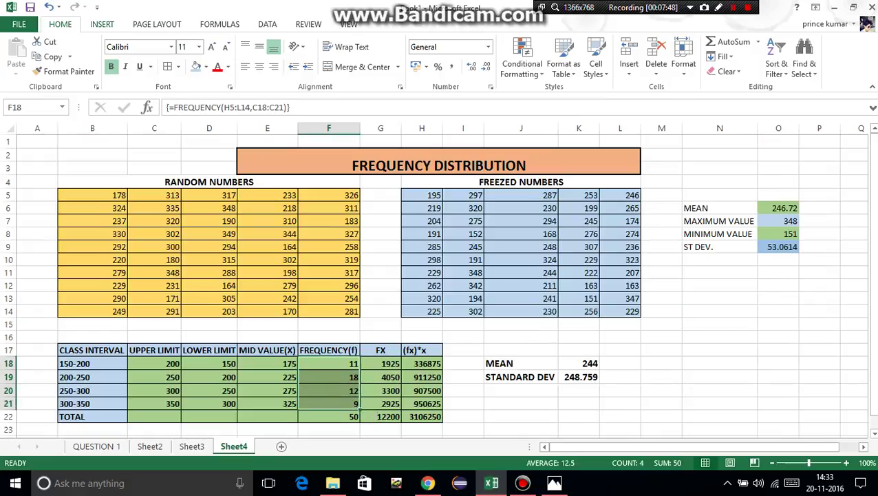
pyautogui.click(102, 24)
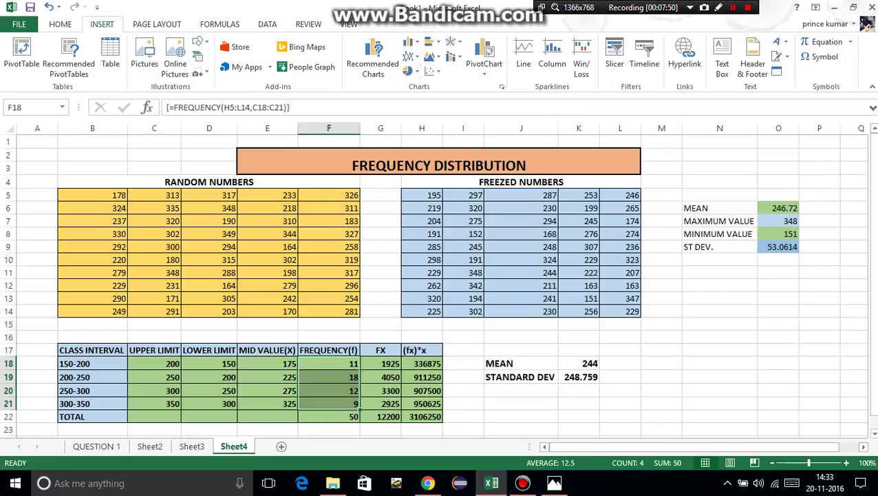
pyautogui.click(411, 71)
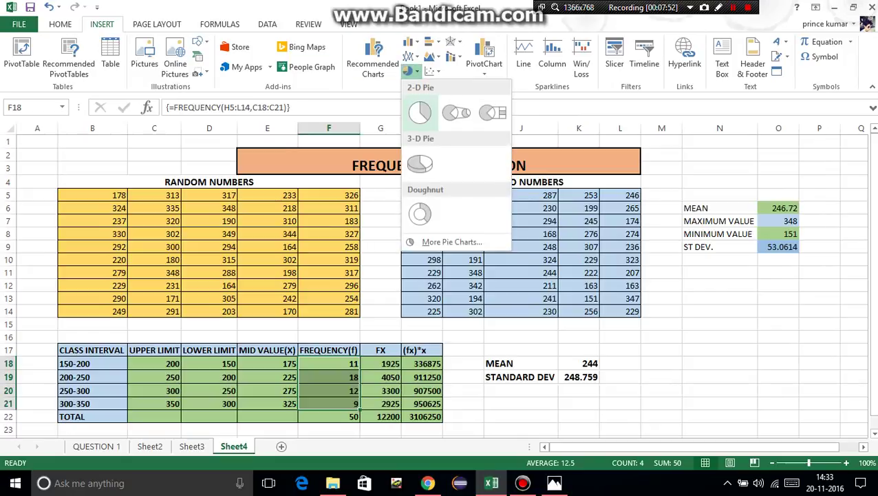
pyautogui.click(420, 163)
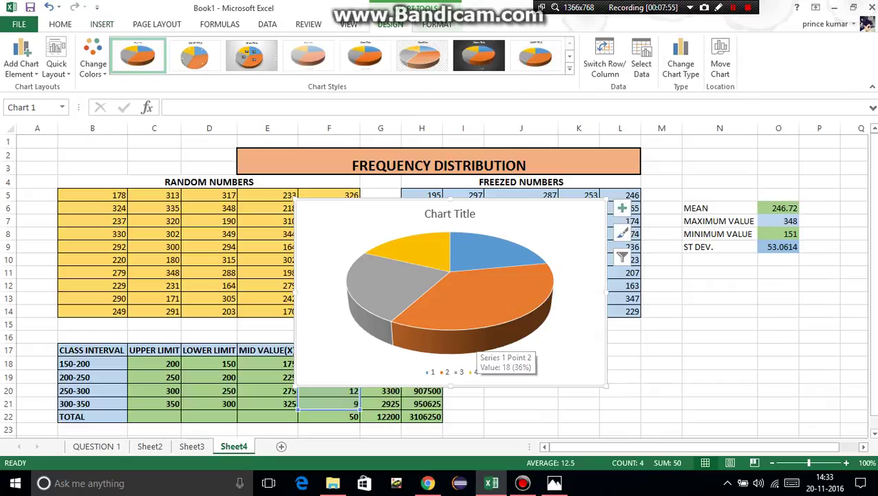
# - Move the pie's plot area down toward the lower edge of the chart
pyautogui.click(474, 344)
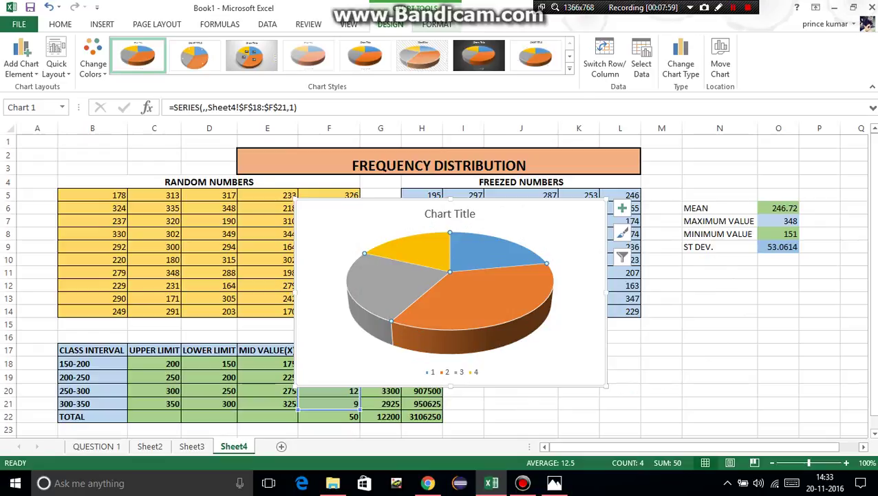
pyautogui.moveTo(551, 338); pyautogui.dragTo(560, 365)
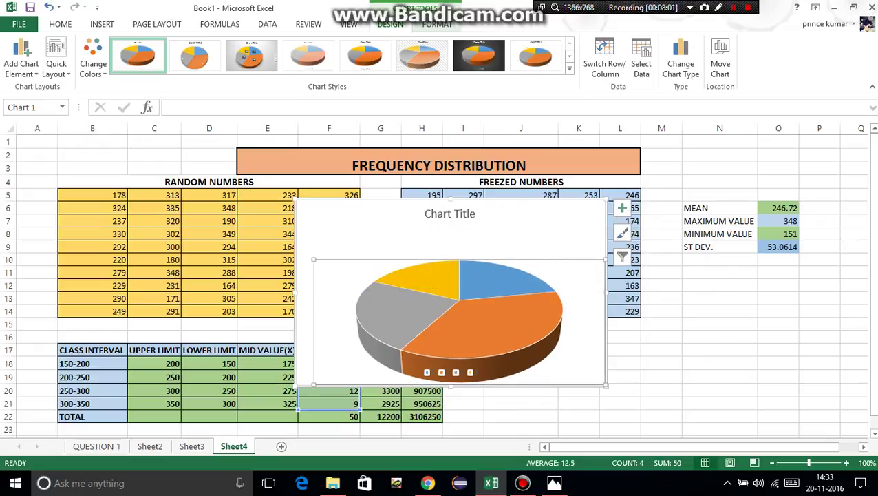
pyautogui.click(492, 328)
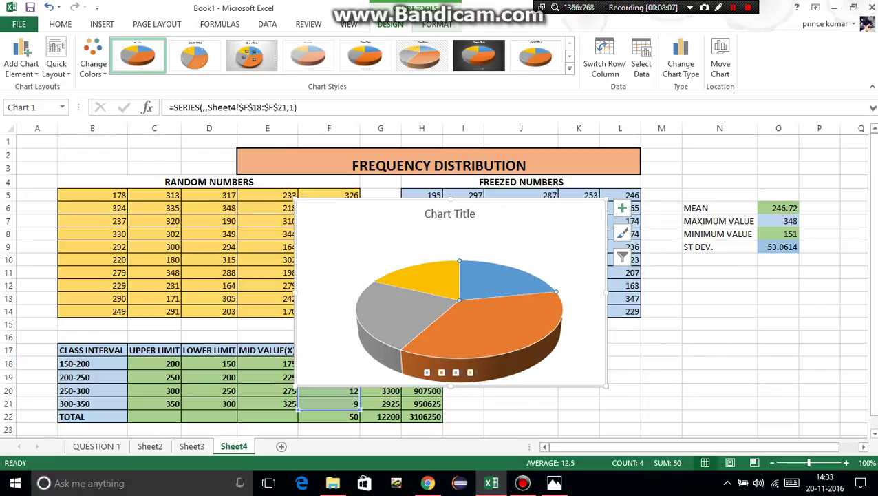
pyautogui.click(466, 241)
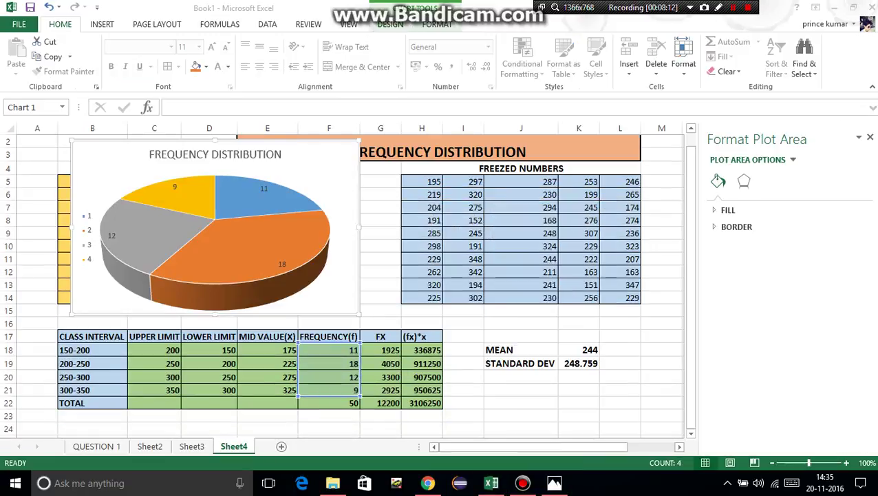
pyautogui.click(86, 222)
pyautogui.click(103, 160)
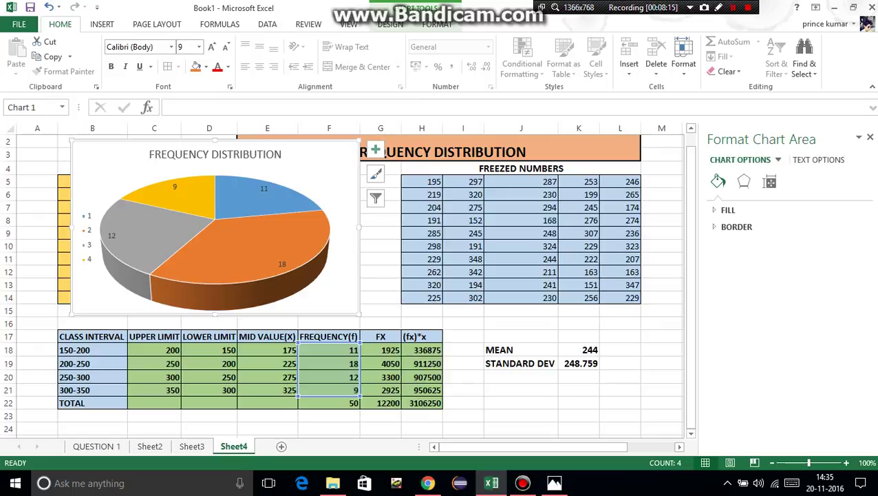
pyautogui.rightClick(124, 162)
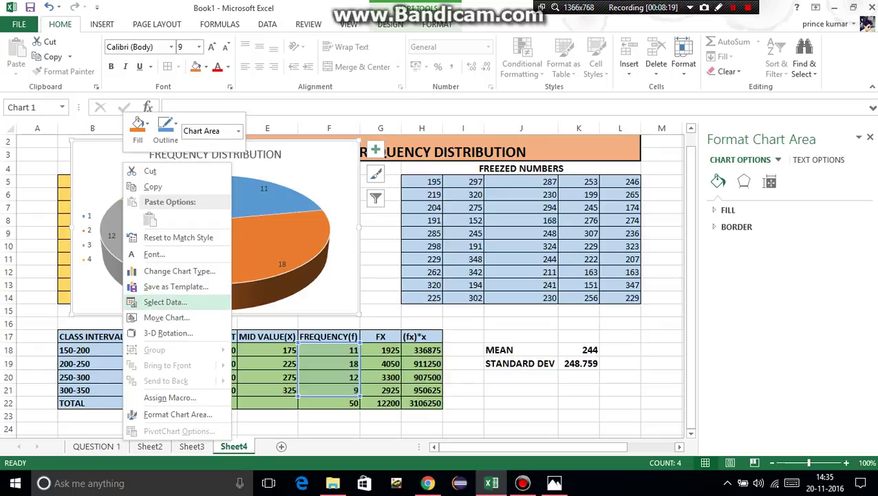
pyautogui.click(165, 301)
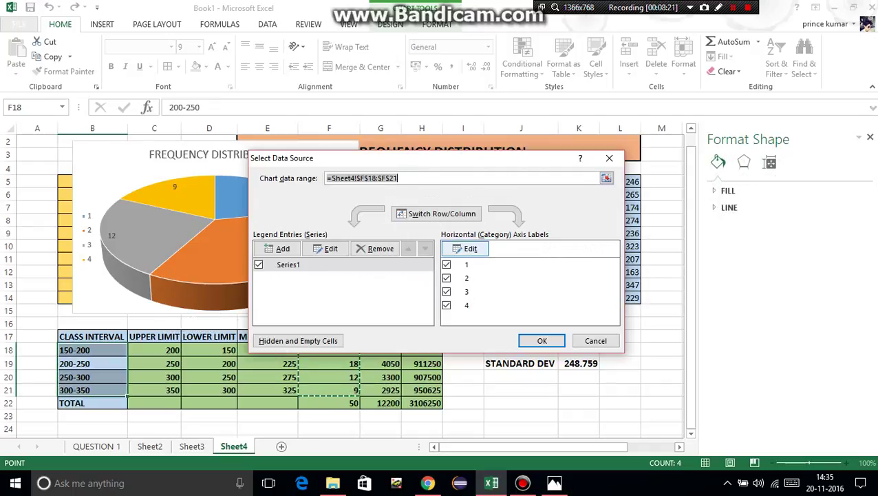
pyautogui.click(466, 248)
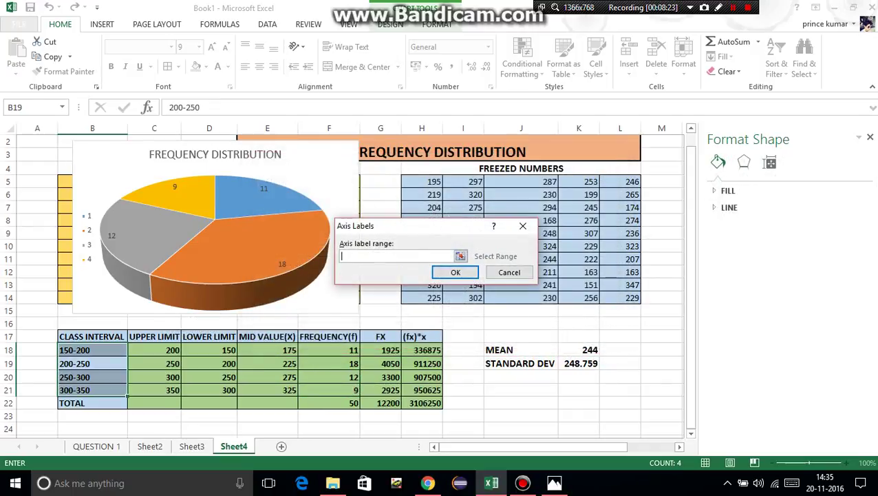
pyautogui.click(510, 272)
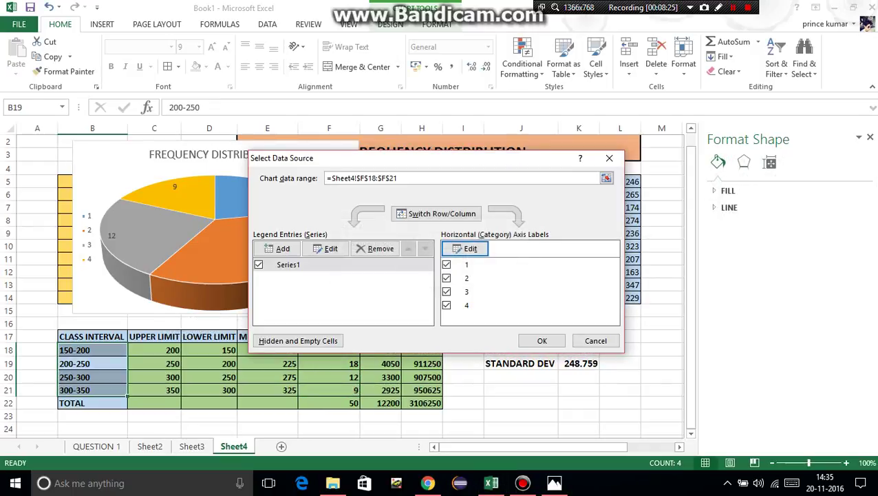
pyautogui.click(609, 158)
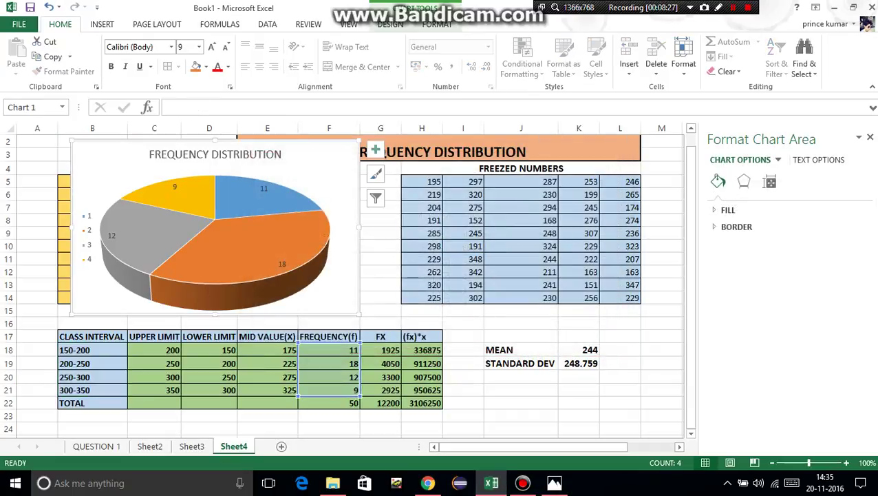